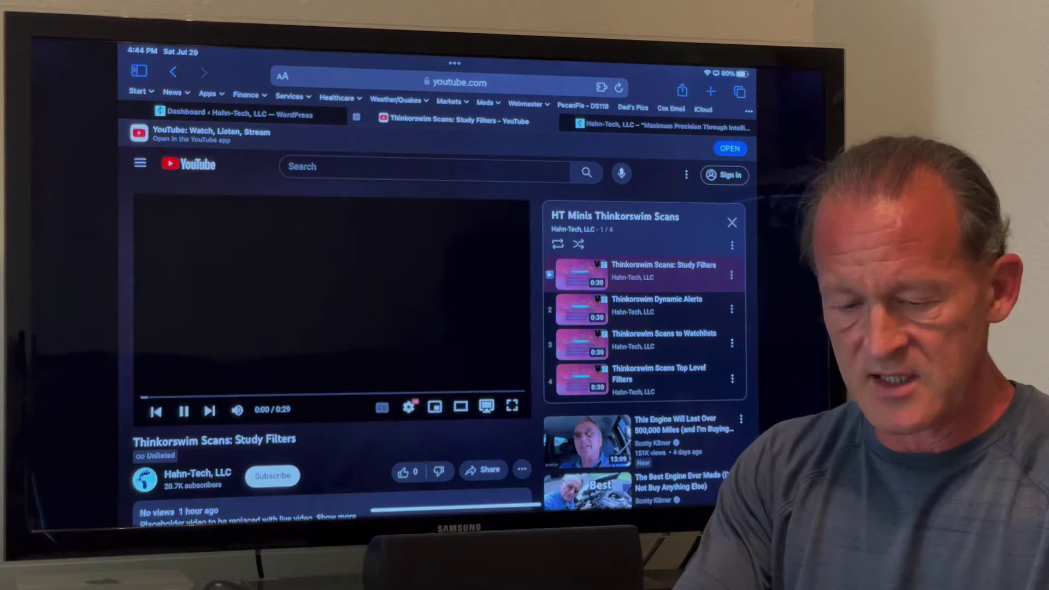
Step: Skip ahead to the Thinkorswim Dynamic Alerts video in the HT Minis playlist and pause it
{"action": "key", "text": "shift+n"}
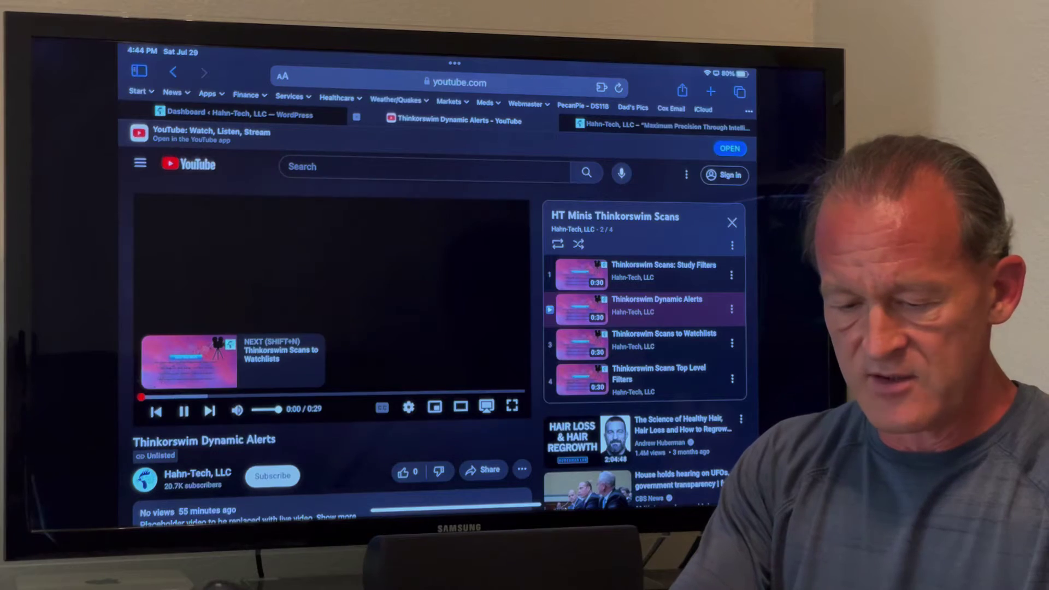
{"action": "key", "text": "k"}
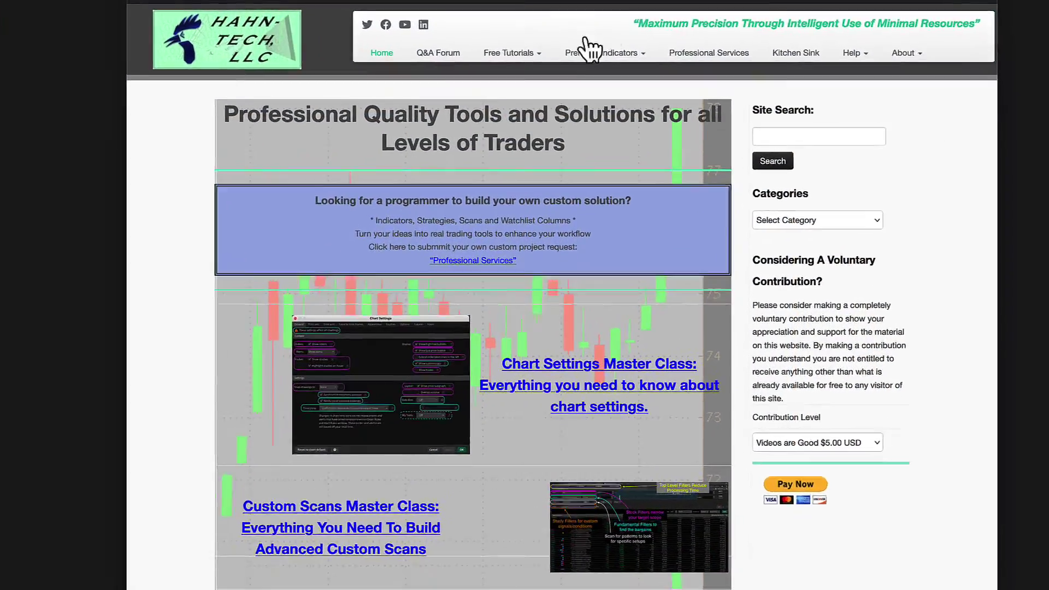
Step: Go to Free Tutorials > Thinkorswim Tutorials and show the TOS Mini's tutorial list
{"action": "mouse_move", "coordinate": [510, 51]}
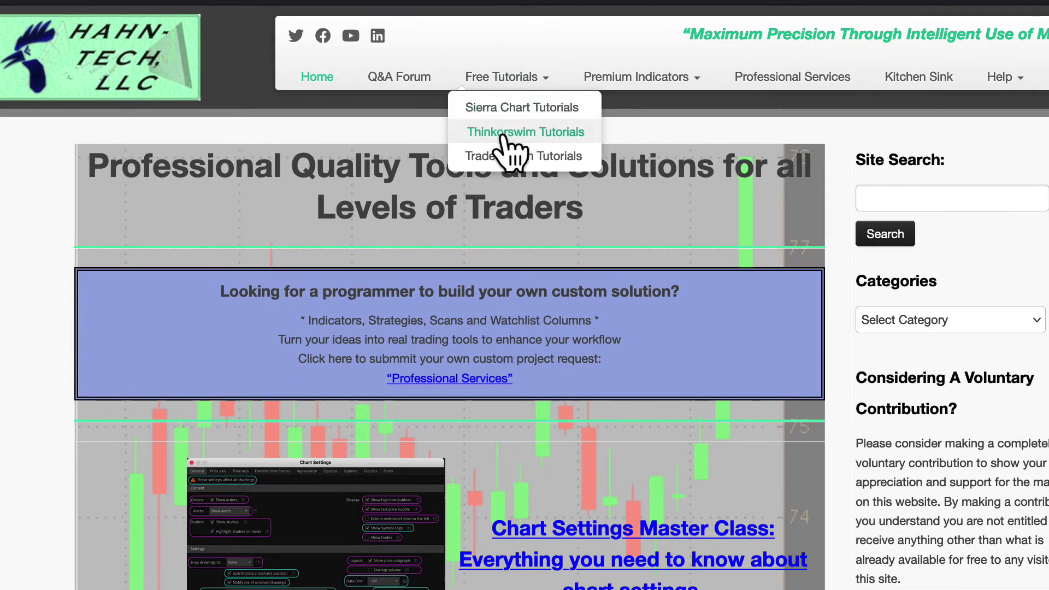
{"action": "left_click", "coordinate": [504, 135]}
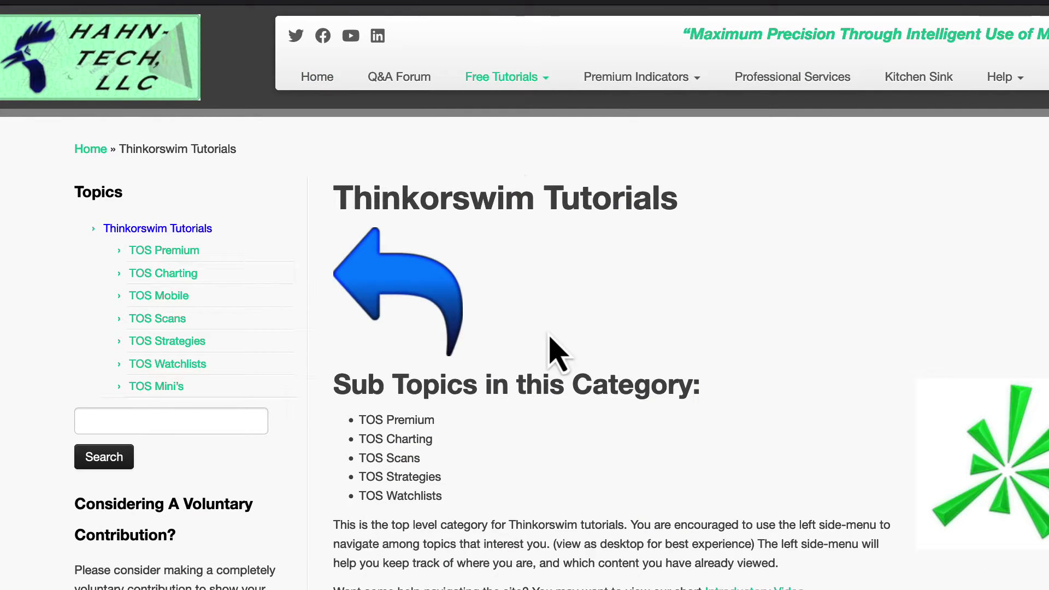
{"action": "left_click", "coordinate": [158, 387]}
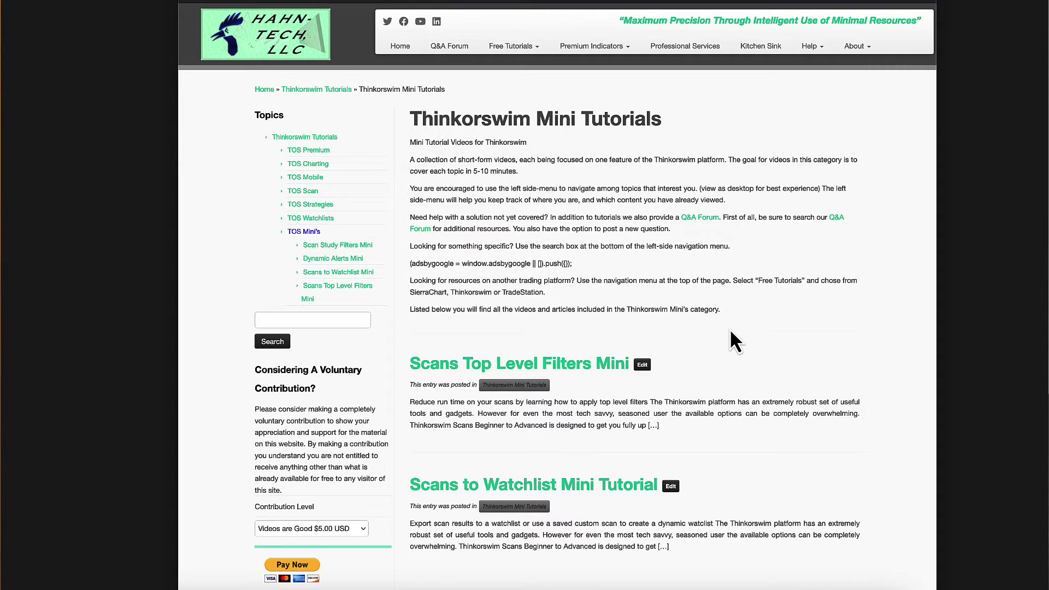
Step: Look over the four mini tutorial links and open the Dynamic Alerts Mini tutorial
{"action": "scroll", "coordinate": [730, 331], "scroll_direction": "down", "scroll_amount": 4}
{"action": "scroll", "coordinate": [729, 327], "scroll_direction": "down", "scroll_amount": 3}
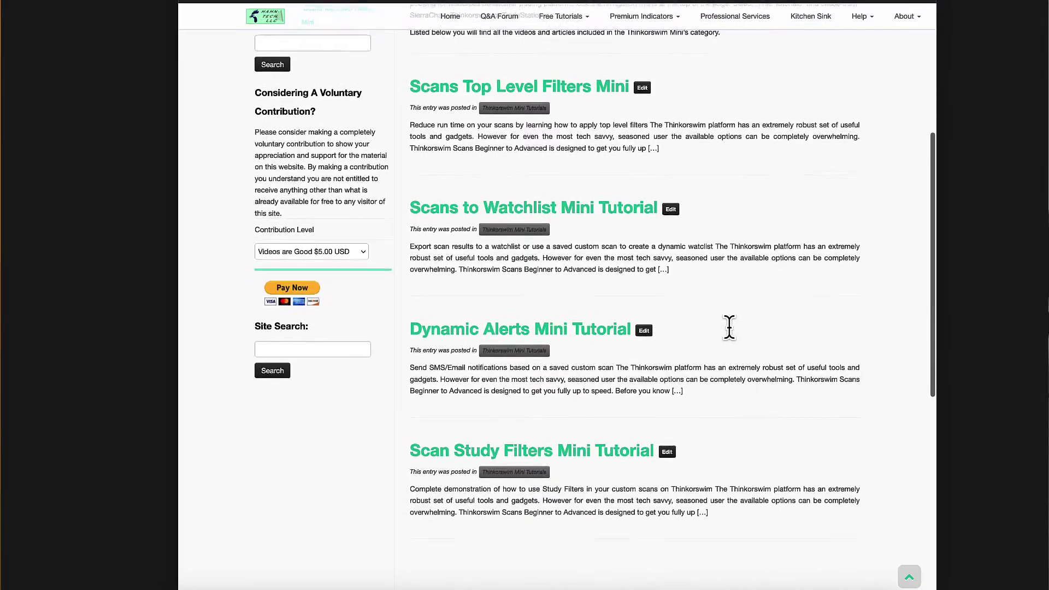
{"action": "scroll", "coordinate": [729, 328], "scroll_direction": "up", "scroll_amount": 7}
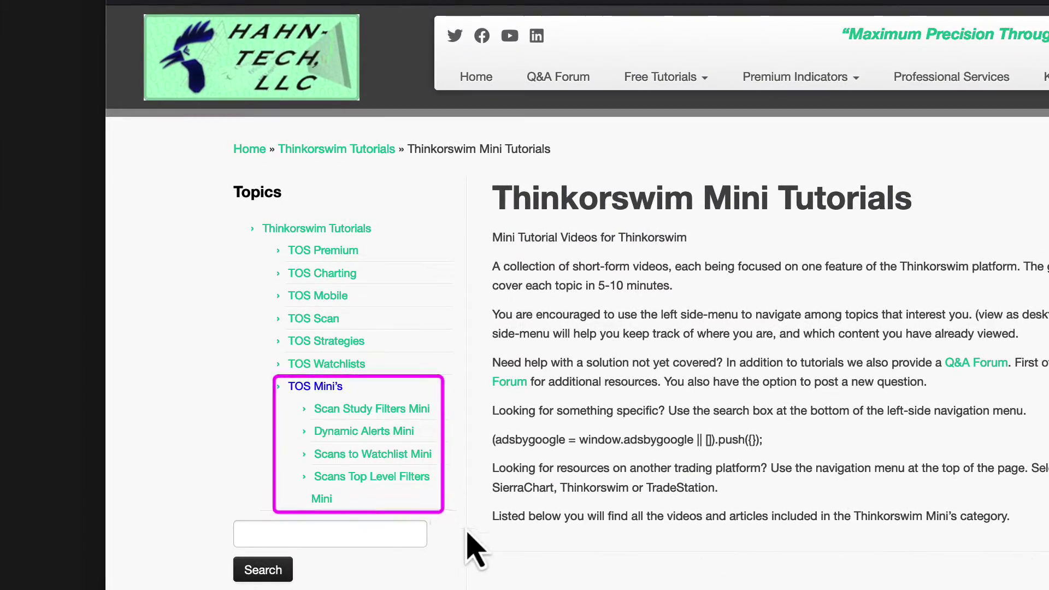
{"action": "left_click_drag", "start_coordinate": [389, 517], "coordinate": [283, 412]}
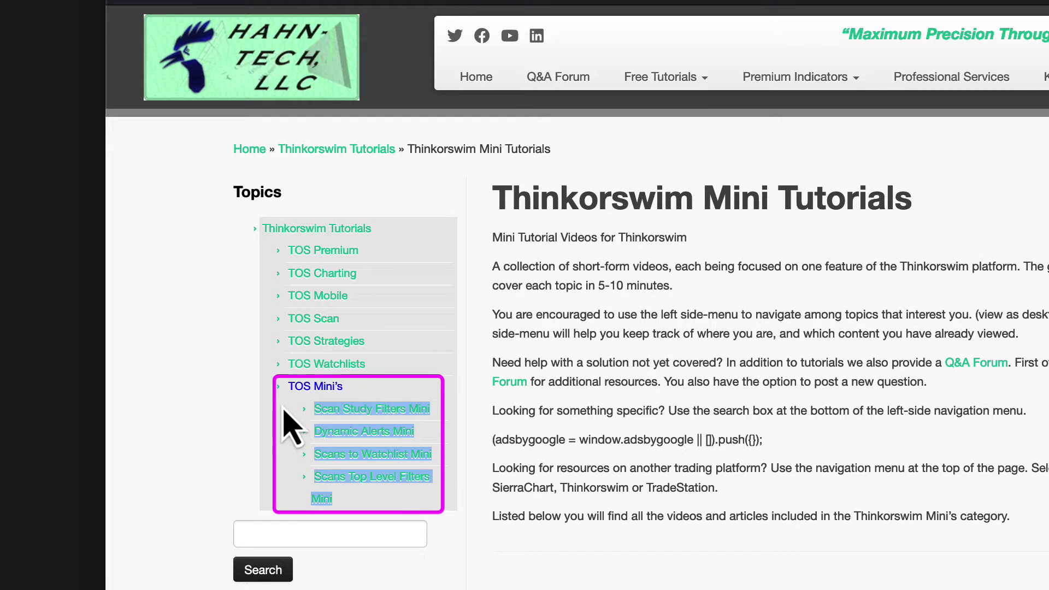
{"action": "left_click", "coordinate": [466, 587]}
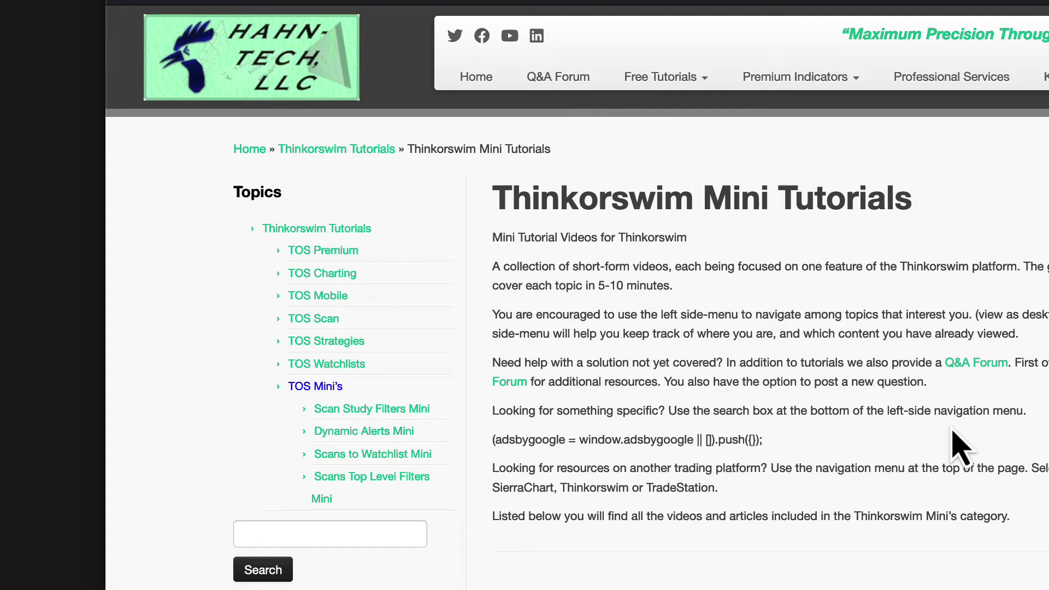
{"action": "left_click", "coordinate": [359, 431]}
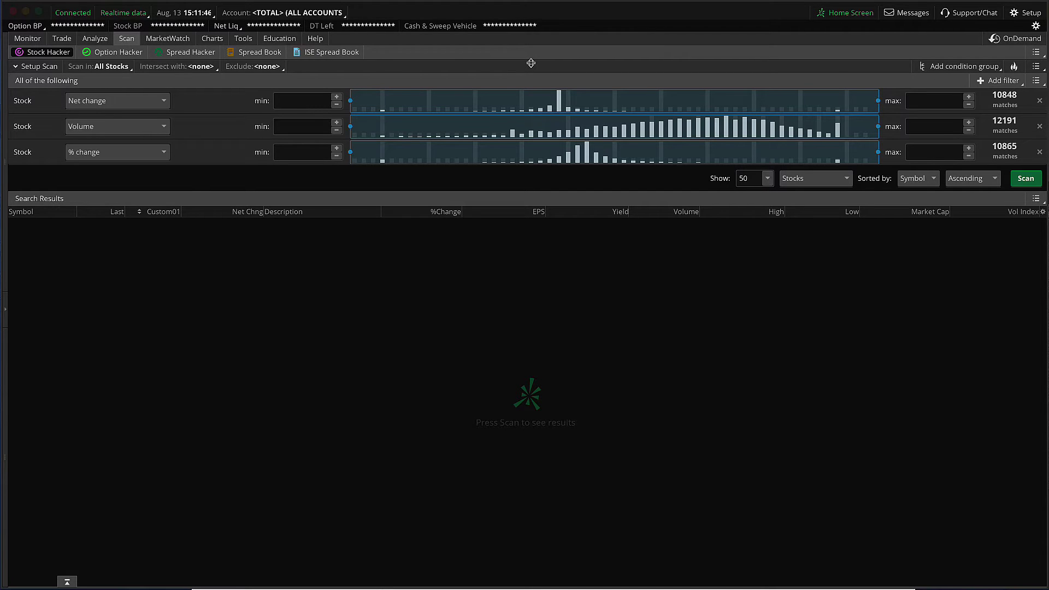
Step: Reset the Stock Hacker page from its menu and confirm Yes, restoring the All Stocks scan
{"action": "left_click", "coordinate": [1036, 52]}
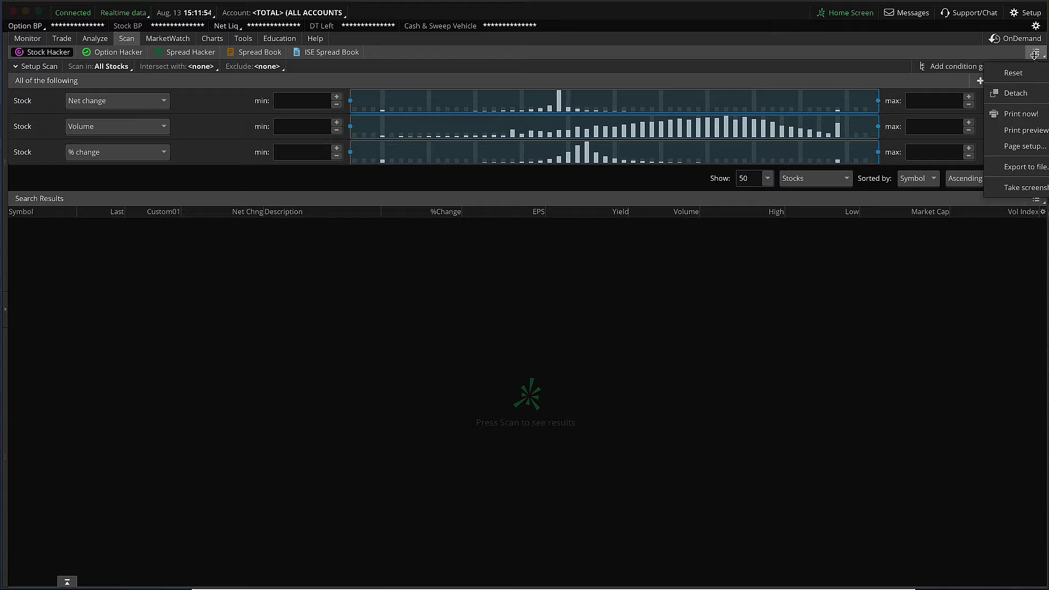
{"action": "left_click", "coordinate": [1012, 73]}
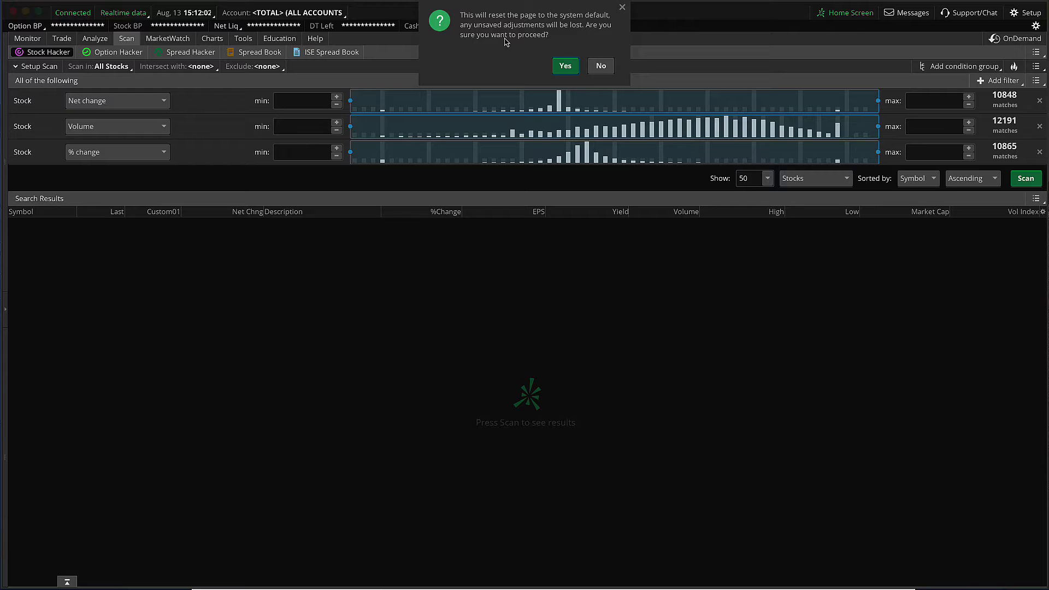
{"action": "left_click", "coordinate": [566, 66]}
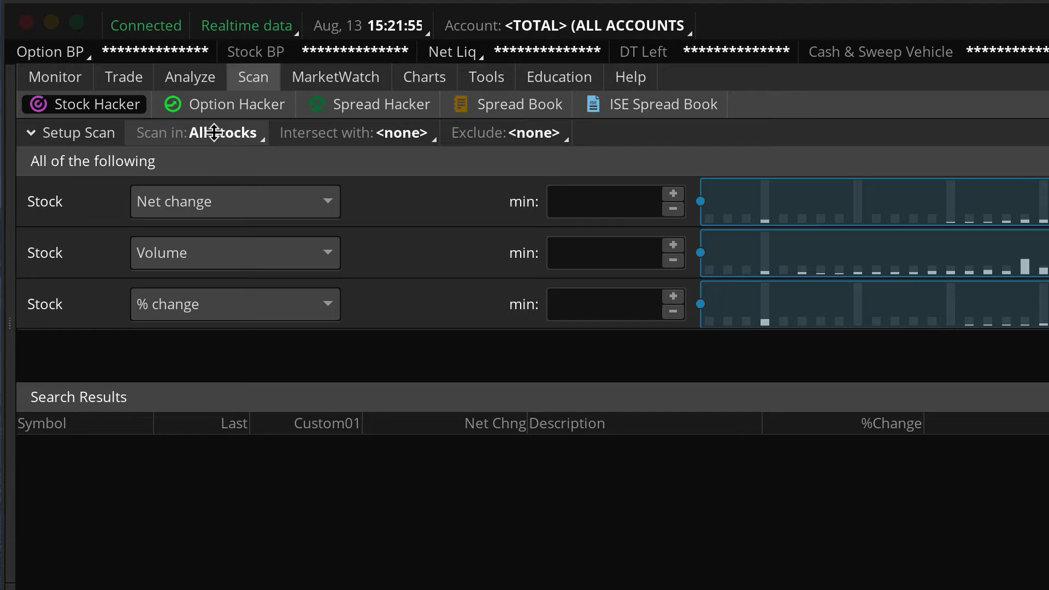
{"action": "left_click", "coordinate": [202, 136]}
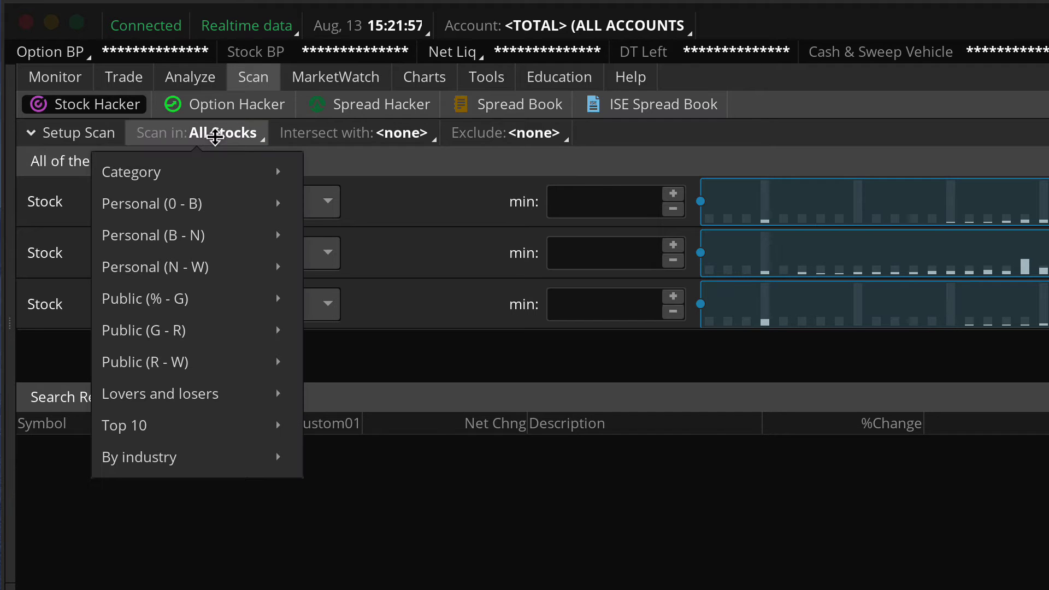
{"action": "mouse_move", "coordinate": [205, 171]}
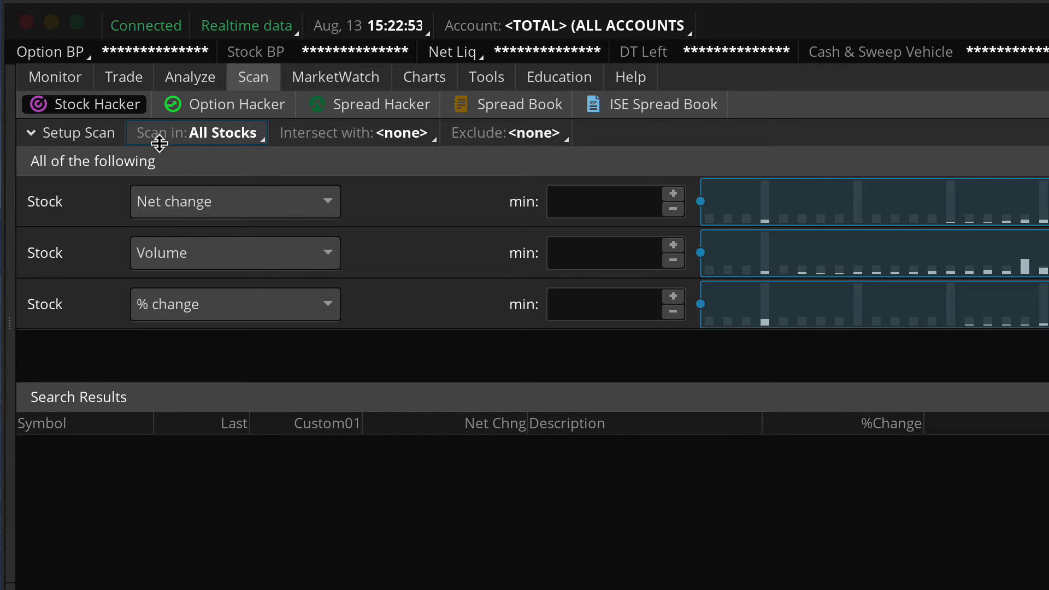
Step: Set Scan in to All Optionable, Intersect with to All Stocks, and Exclude to All OTC Stocks
{"action": "left_click", "coordinate": [209, 137]}
{"action": "mouse_move", "coordinate": [249, 166]}
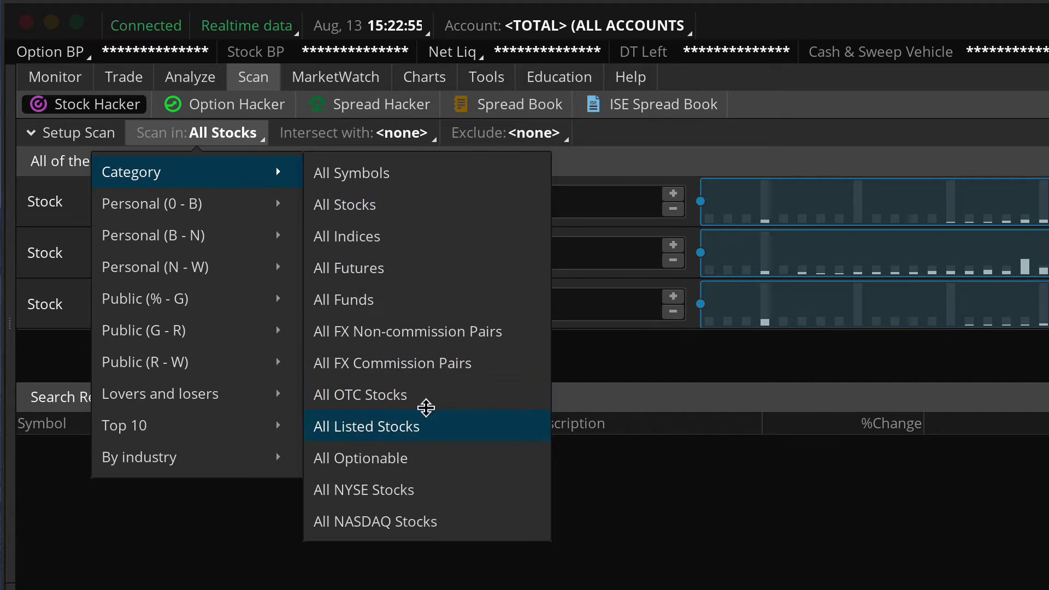
{"action": "left_click", "coordinate": [398, 460]}
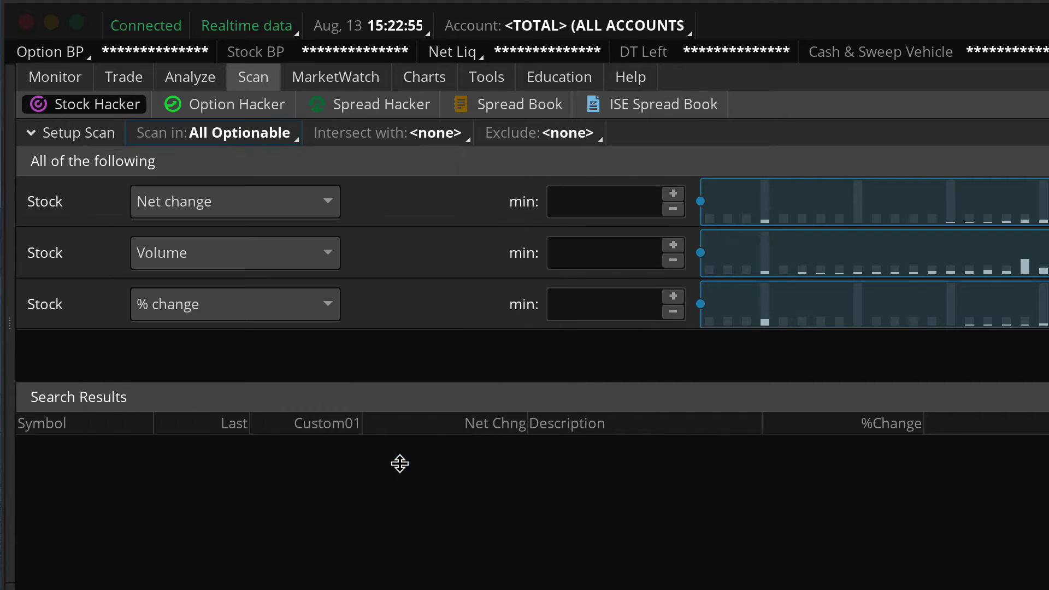
{"action": "left_click", "coordinate": [421, 137]}
{"action": "mouse_move", "coordinate": [421, 223]}
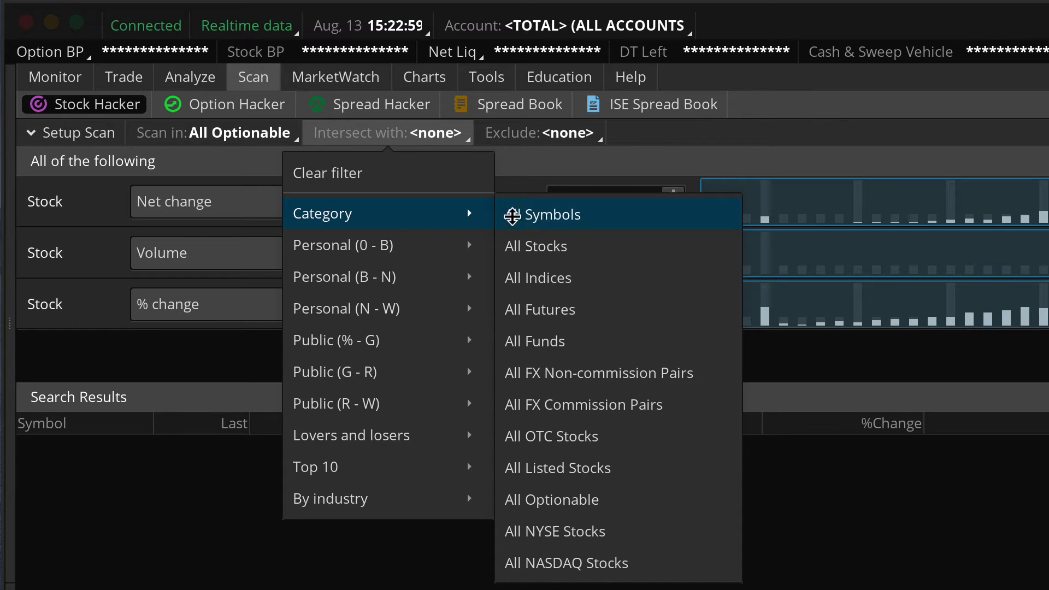
{"action": "left_click", "coordinate": [551, 245]}
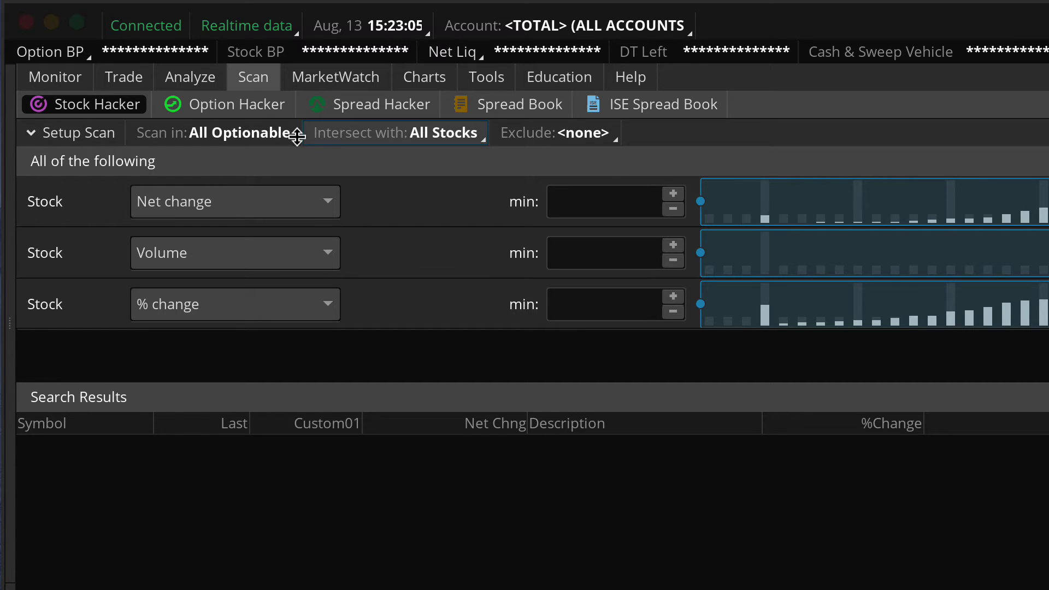
{"action": "left_click", "coordinate": [592, 134]}
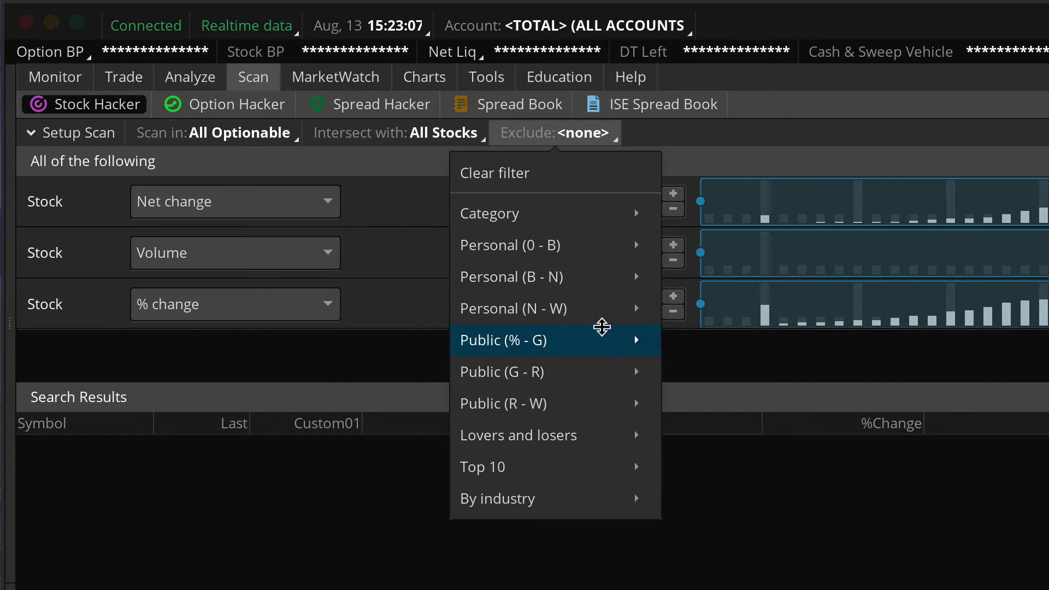
{"action": "mouse_move", "coordinate": [513, 205]}
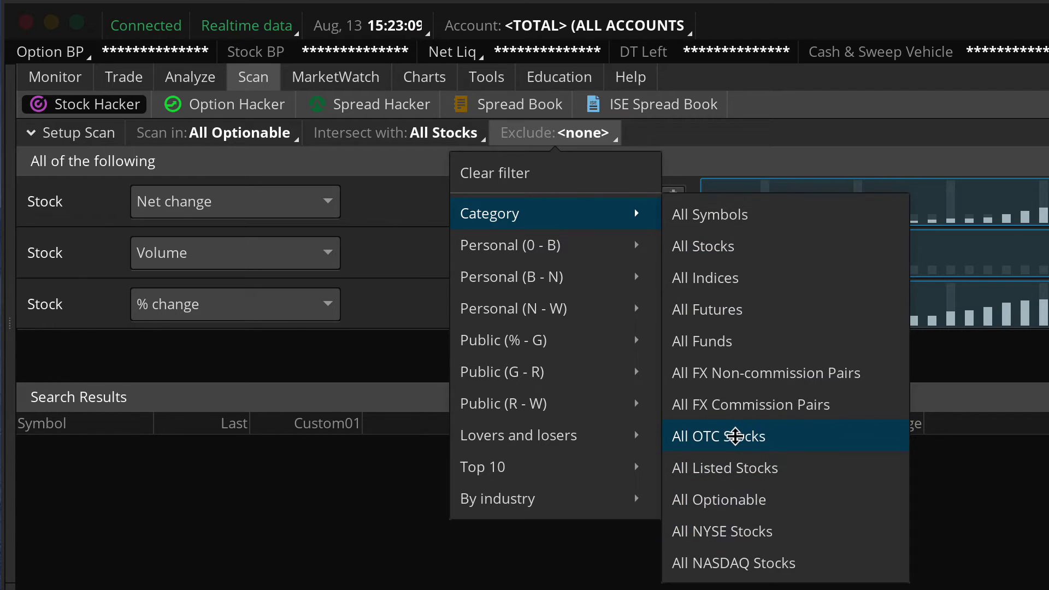
{"action": "left_click", "coordinate": [737, 436]}
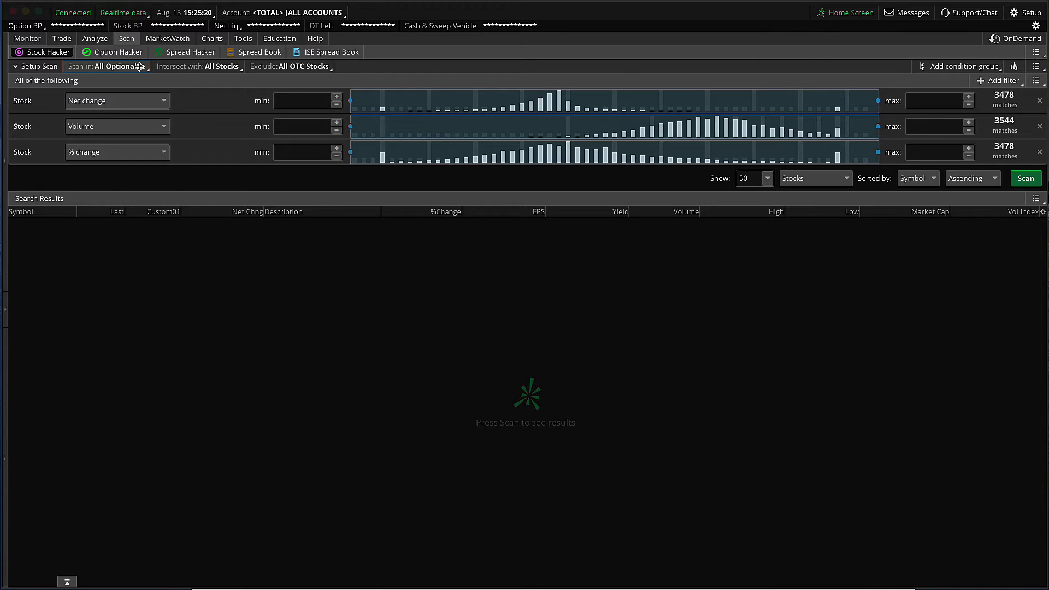
Step: Reset the scan to defaults, then choose Personal > 12 Pinning Stocks as the Scan in list
{"action": "left_click", "coordinate": [1039, 70]}
{"action": "left_click", "coordinate": [1022, 77]}
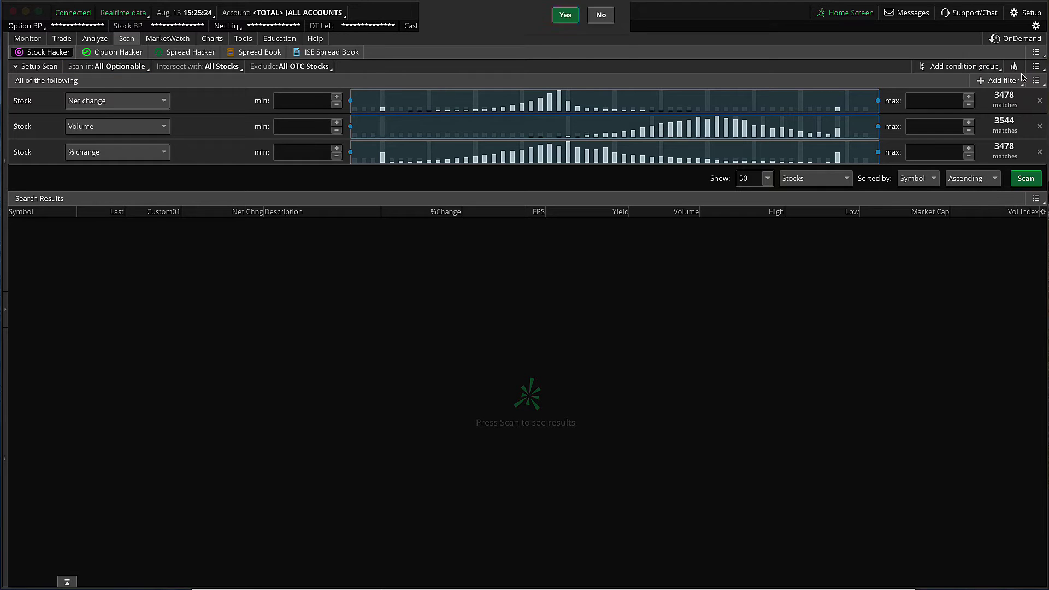
{"action": "left_click", "coordinate": [563, 66]}
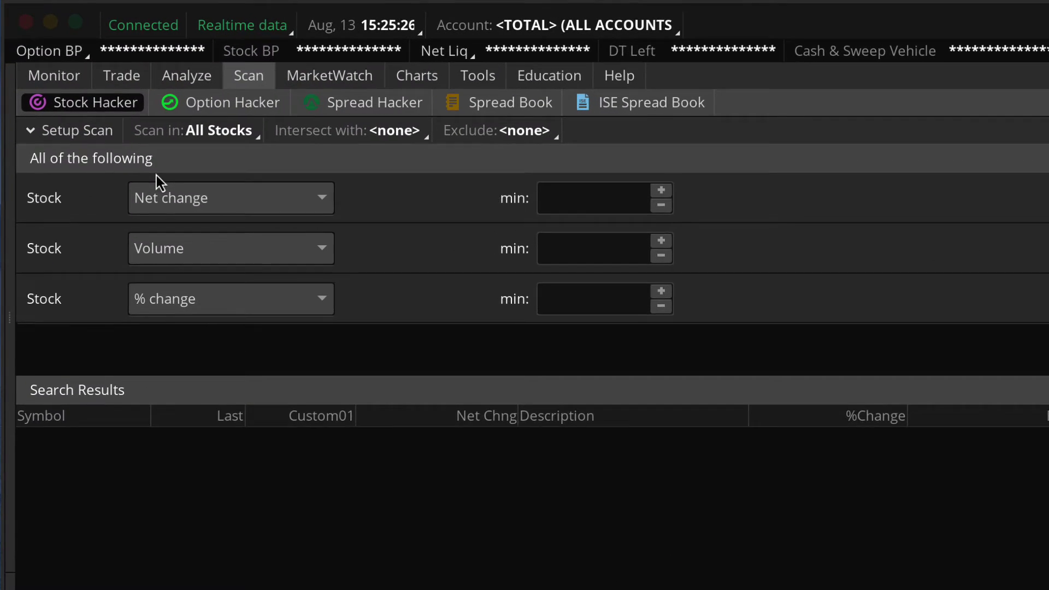
{"action": "left_click", "coordinate": [206, 134]}
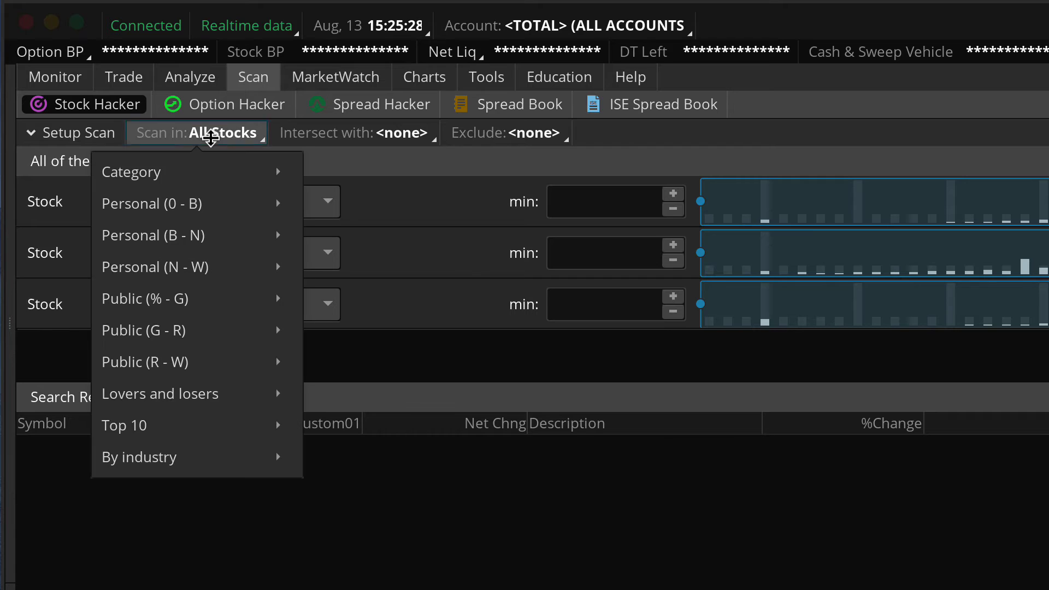
{"action": "mouse_move", "coordinate": [215, 202]}
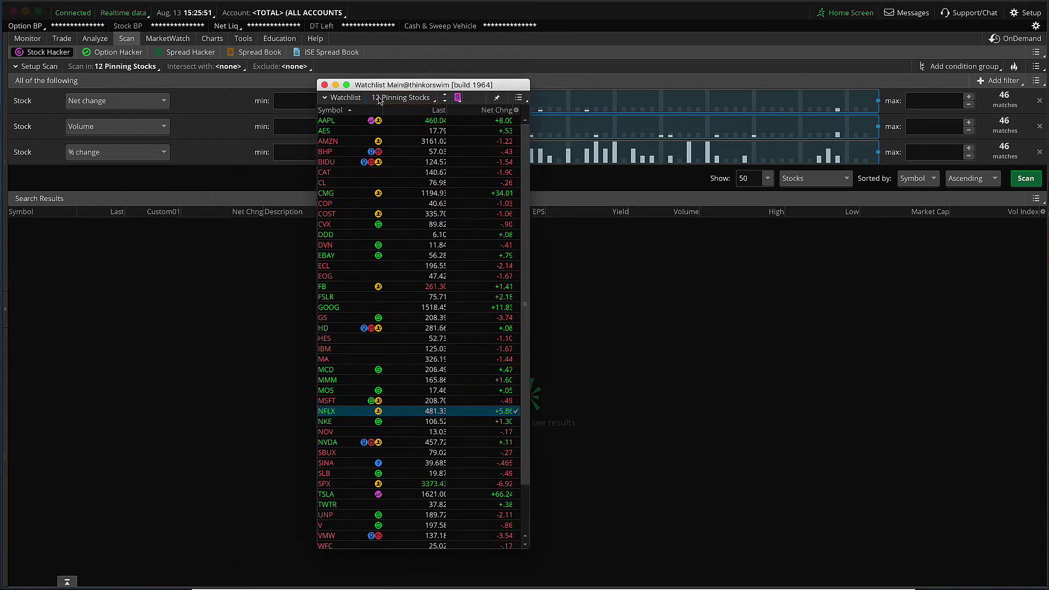
Step: Drag the floating 12 Pinning Stocks watchlist window into position over the Stock Hacker page
{"action": "left_click_drag", "start_coordinate": [441, 90], "coordinate": [275, 69]}
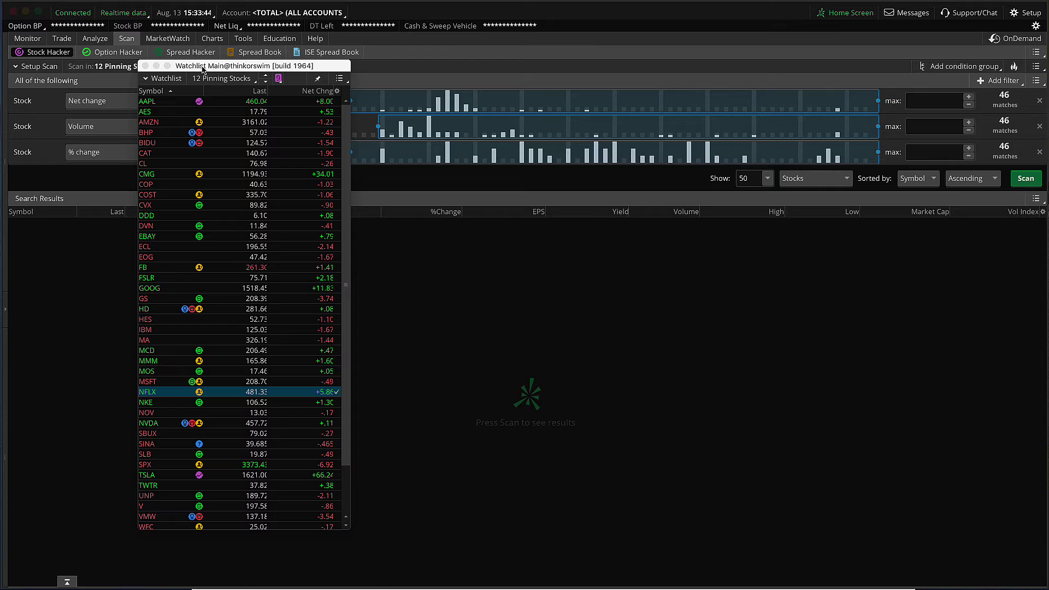
{"action": "left_click_drag", "start_coordinate": [202, 69], "coordinate": [221, 74]}
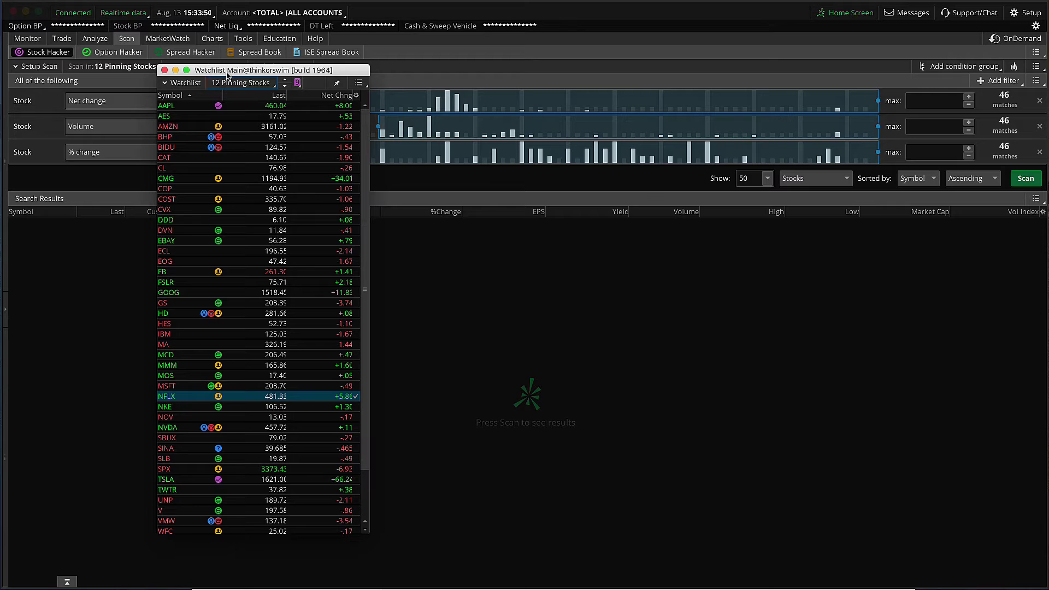
{"action": "mouse_move", "coordinate": [227, 73]}
{"action": "left_mouse_down"}
{"action": "mouse_move", "coordinate": [137, 80]}
{"action": "mouse_move", "coordinate": [214, 82]}
{"action": "left_mouse_up"}
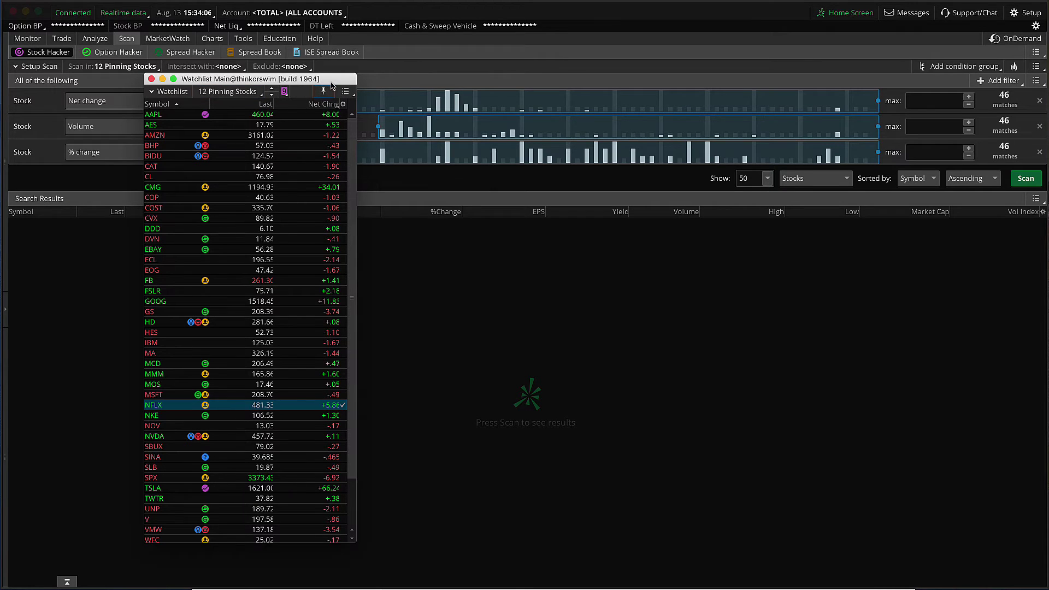
{"action": "left_click", "coordinate": [464, 241]}
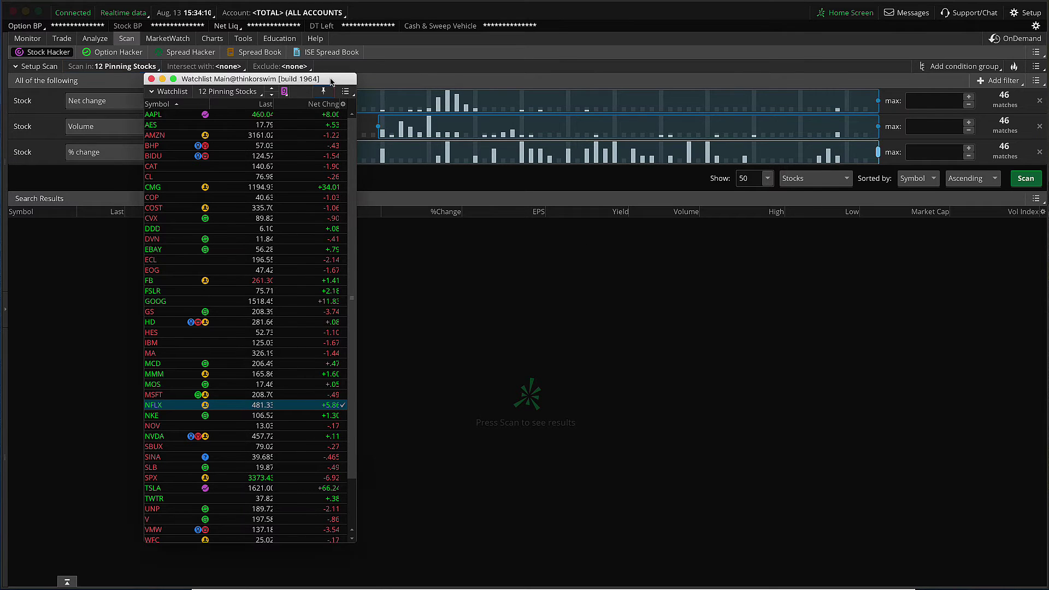
{"action": "left_click_drag", "start_coordinate": [246, 79], "coordinate": [250, 79]}
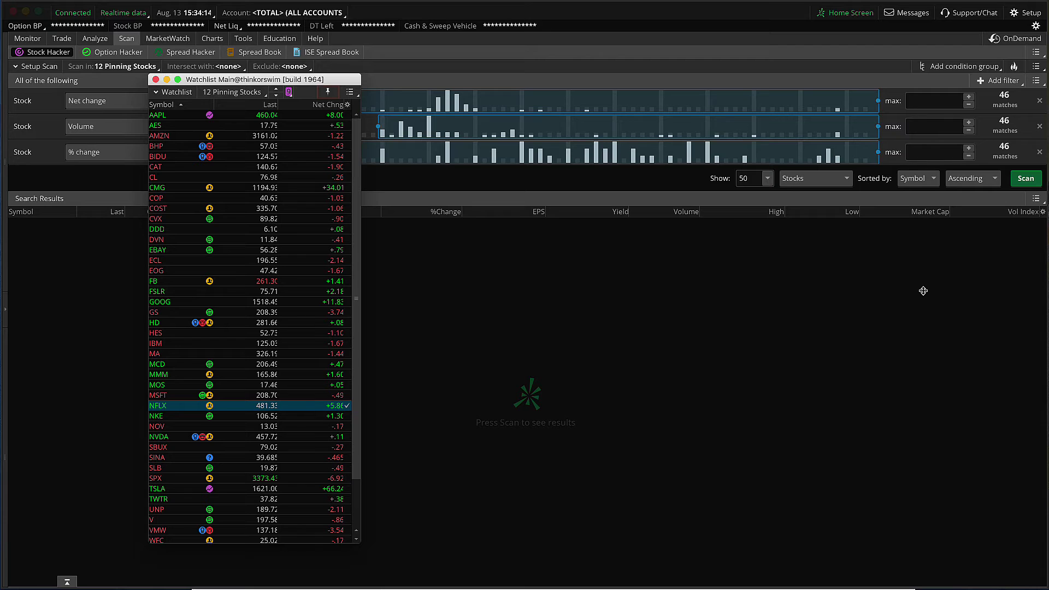
Step: Run the scan to list all 46 matches, then shift the floating watchlist around and minimize it
{"action": "left_click", "coordinate": [1021, 182]}
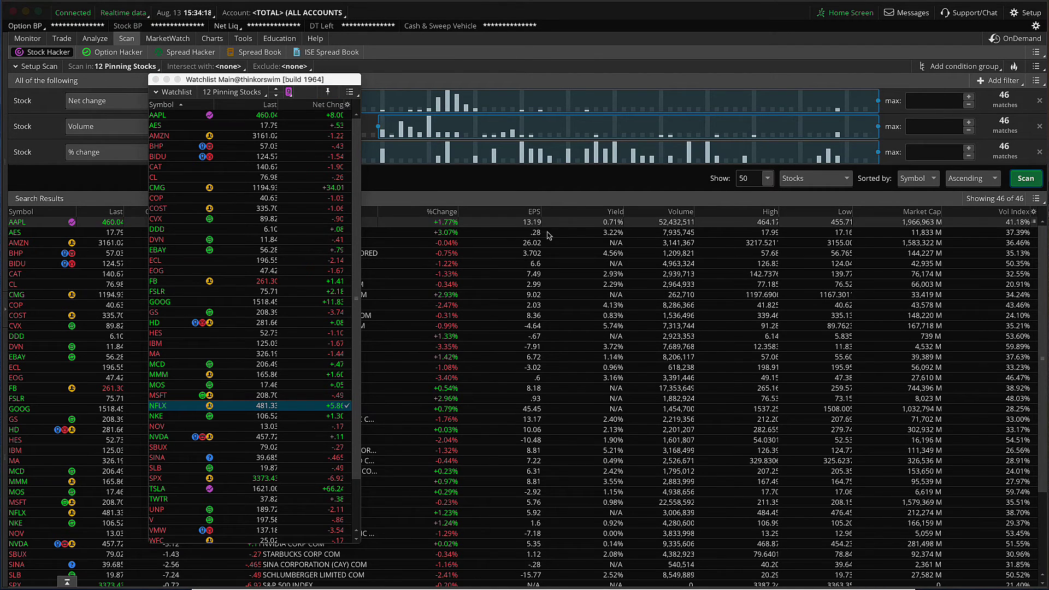
{"action": "left_click_drag", "start_coordinate": [337, 81], "coordinate": [229, 185]}
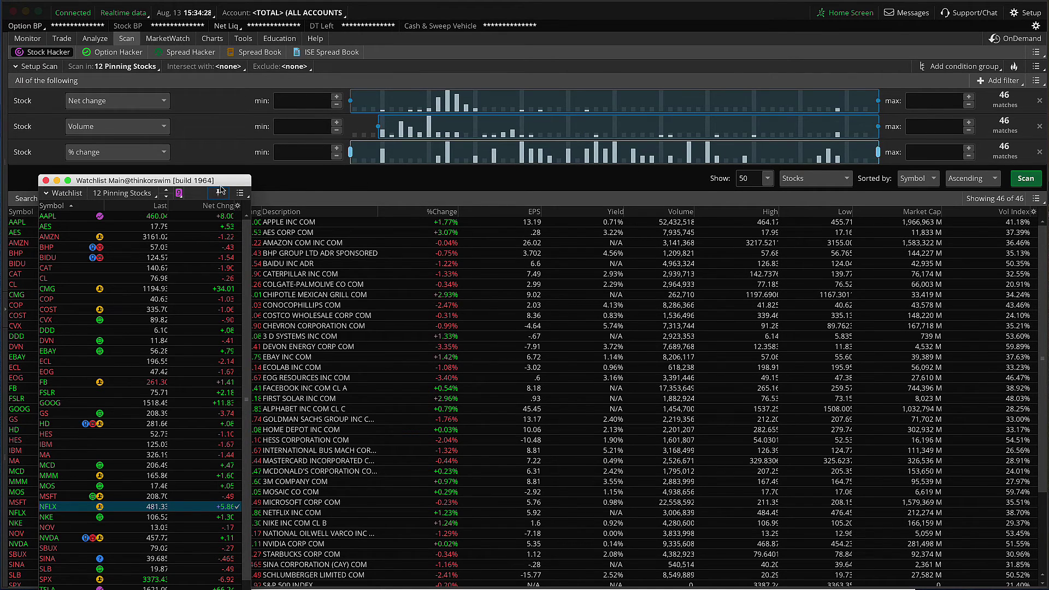
{"action": "left_click_drag", "start_coordinate": [230, 184], "coordinate": [335, 82]}
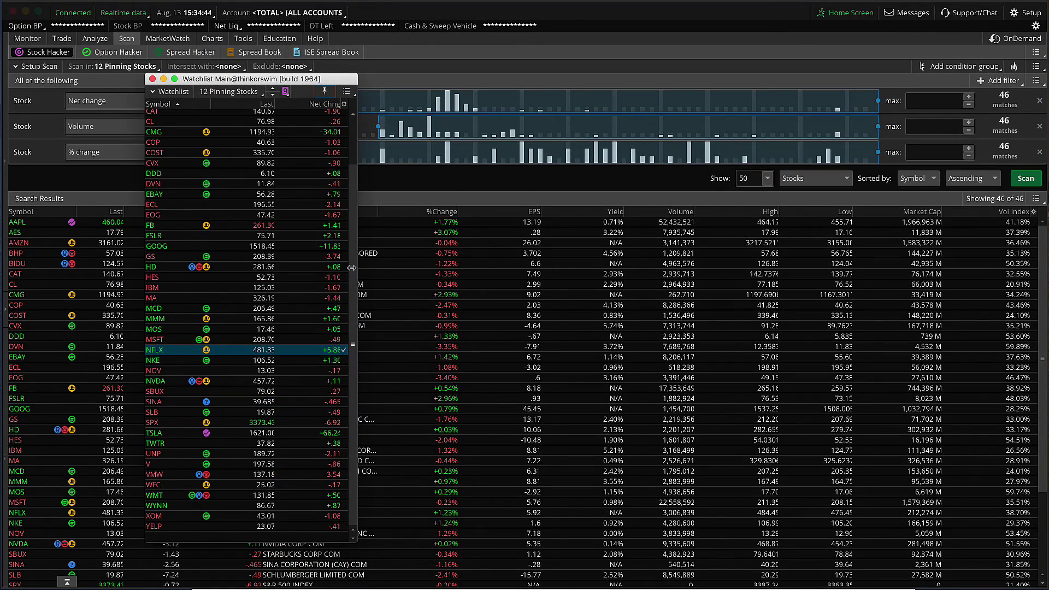
{"action": "left_click_drag", "start_coordinate": [302, 80], "coordinate": [352, 90]}
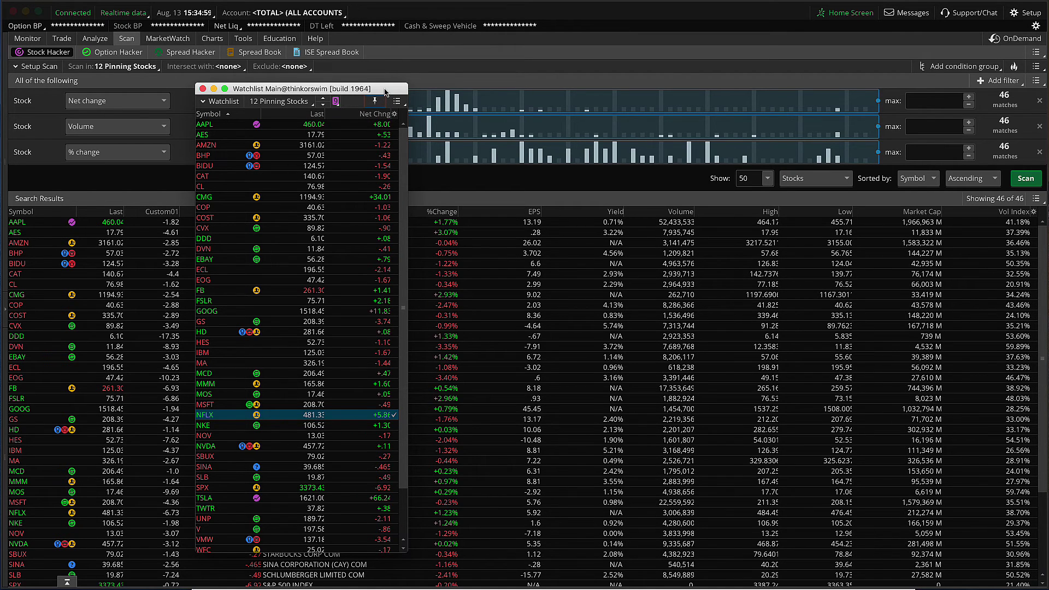
{"action": "left_click_drag", "start_coordinate": [385, 92], "coordinate": [384, 92]}
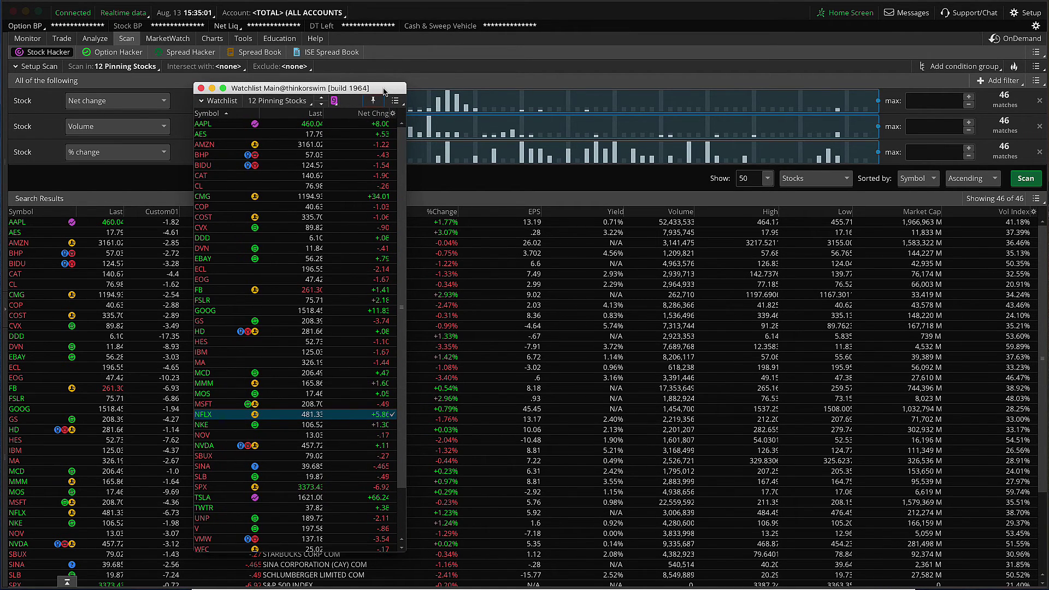
{"action": "double_click", "coordinate": [384, 91]}
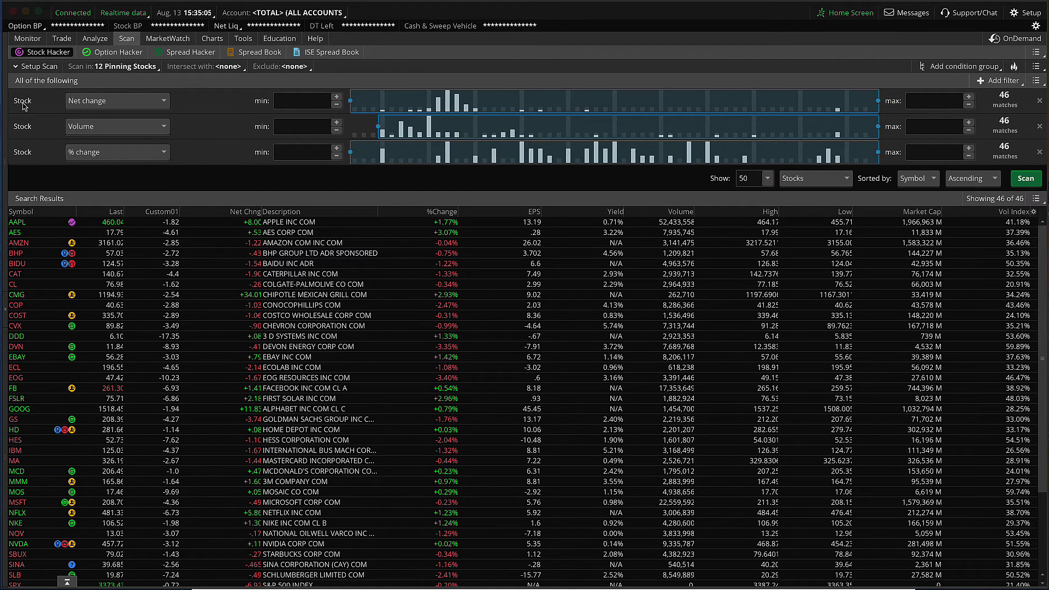
Step: Change the first filter to Close with a minimum of 100 and maximum of 10000
{"action": "left_click", "coordinate": [163, 101]}
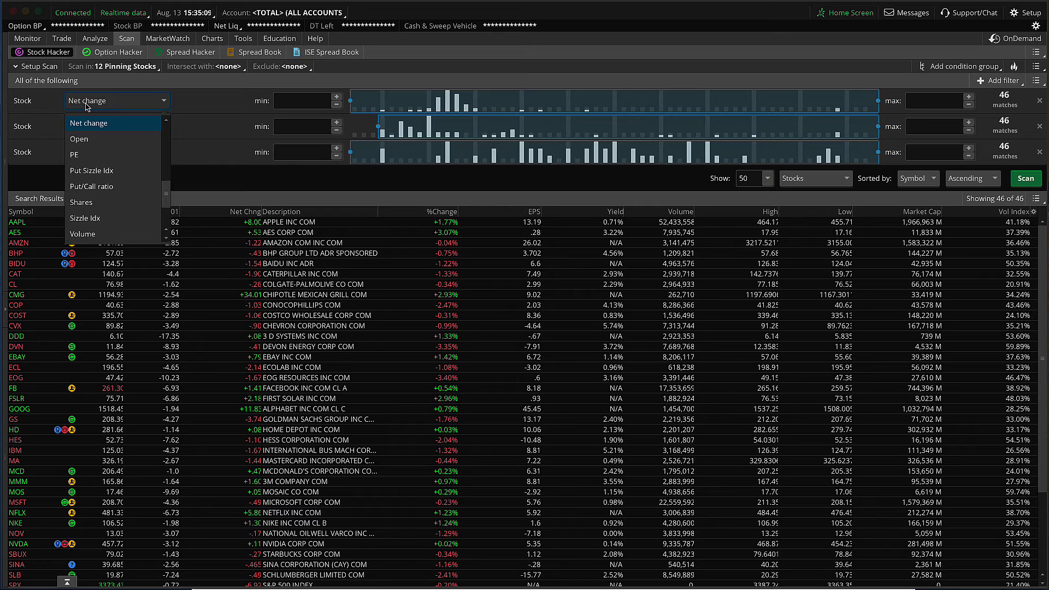
{"action": "left_click_drag", "start_coordinate": [165, 194], "coordinate": [164, 148]}
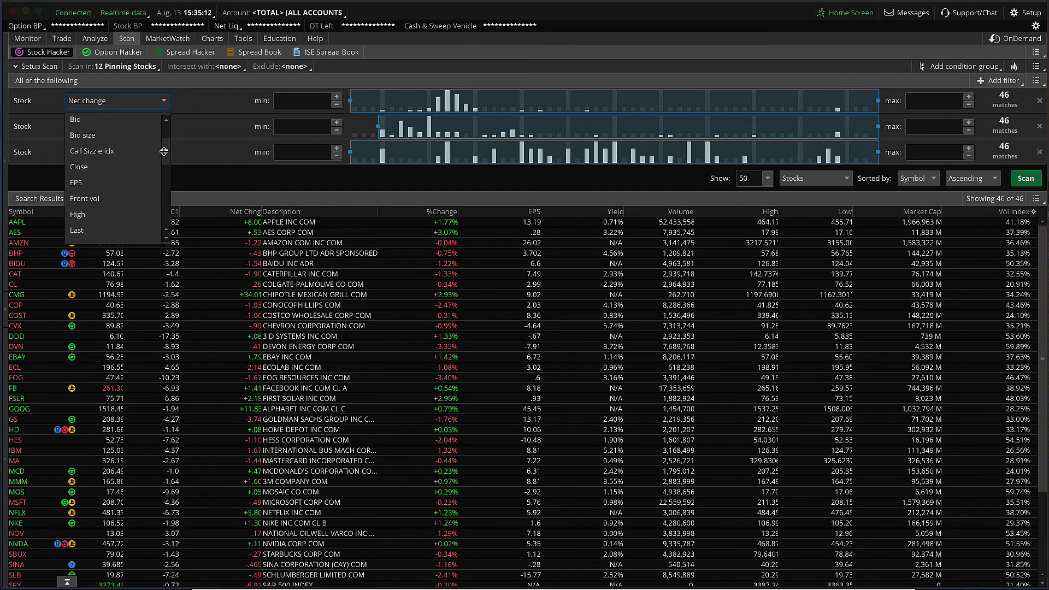
{"action": "left_click", "coordinate": [101, 168]}
{"action": "left_click", "coordinate": [309, 97]}
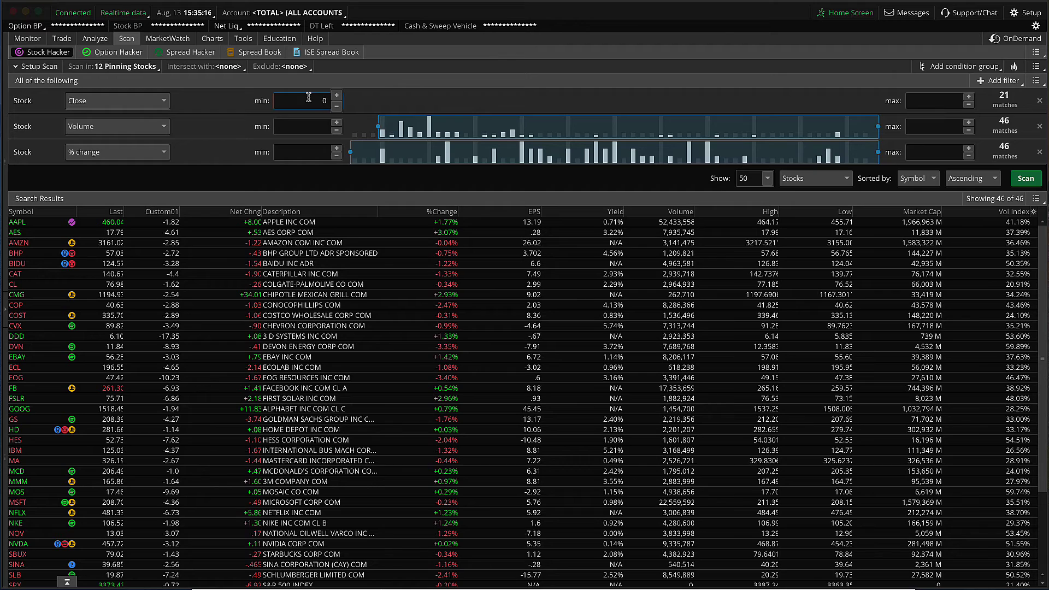
{"action": "type", "text": "100"}
{"action": "left_click", "coordinate": [920, 98]}
{"action": "type", "text": "10000"}
Step: Rescan to narrow the results to 25 stocks, briefly showing and hiding the watchlist
{"action": "left_click", "coordinate": [1026, 178]}
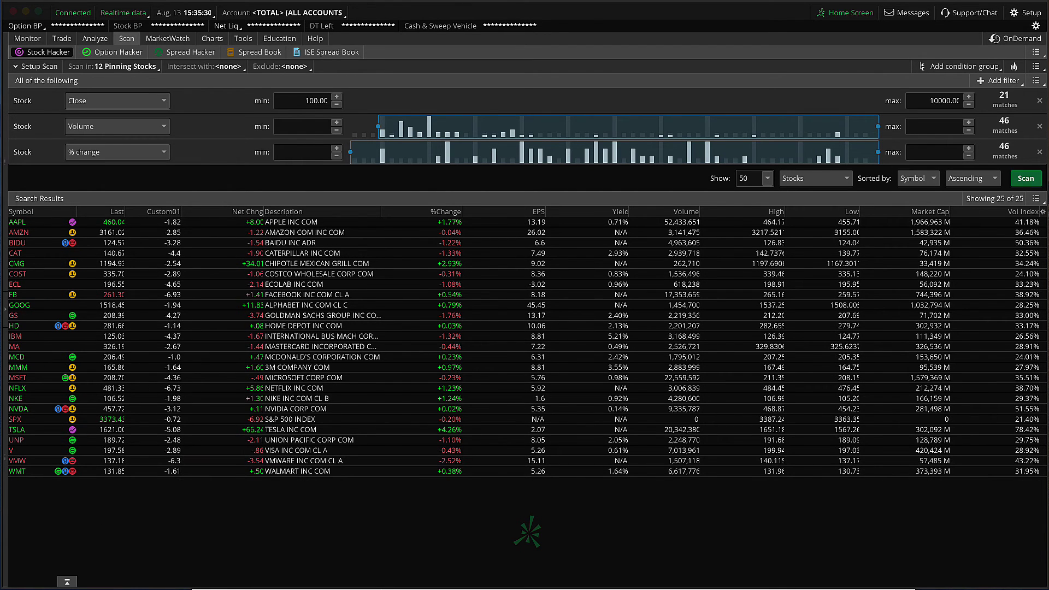
{"action": "key", "text": "super+grave"}
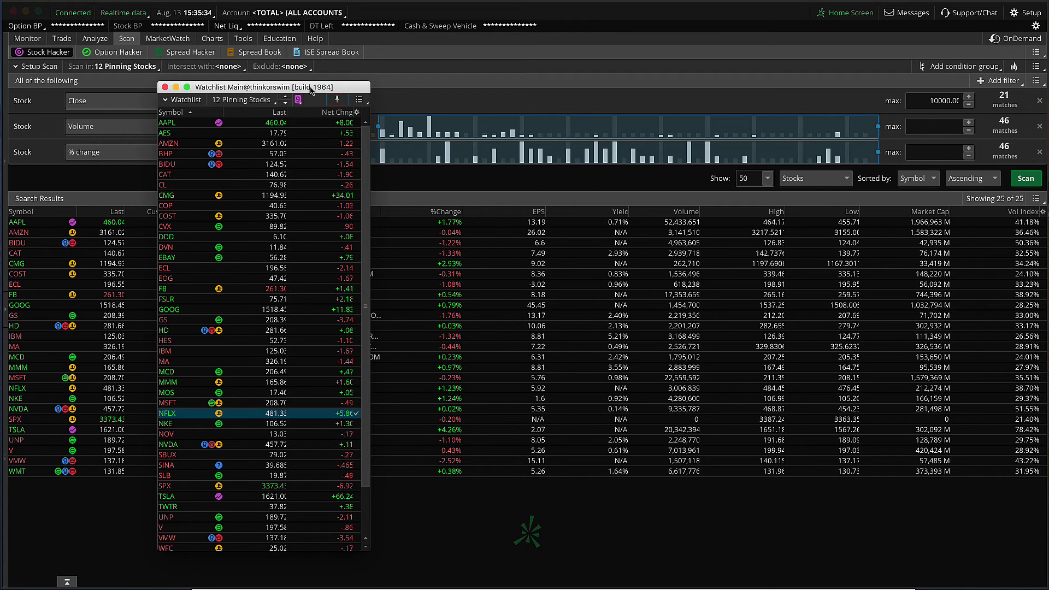
{"action": "key", "text": "super+grave"}
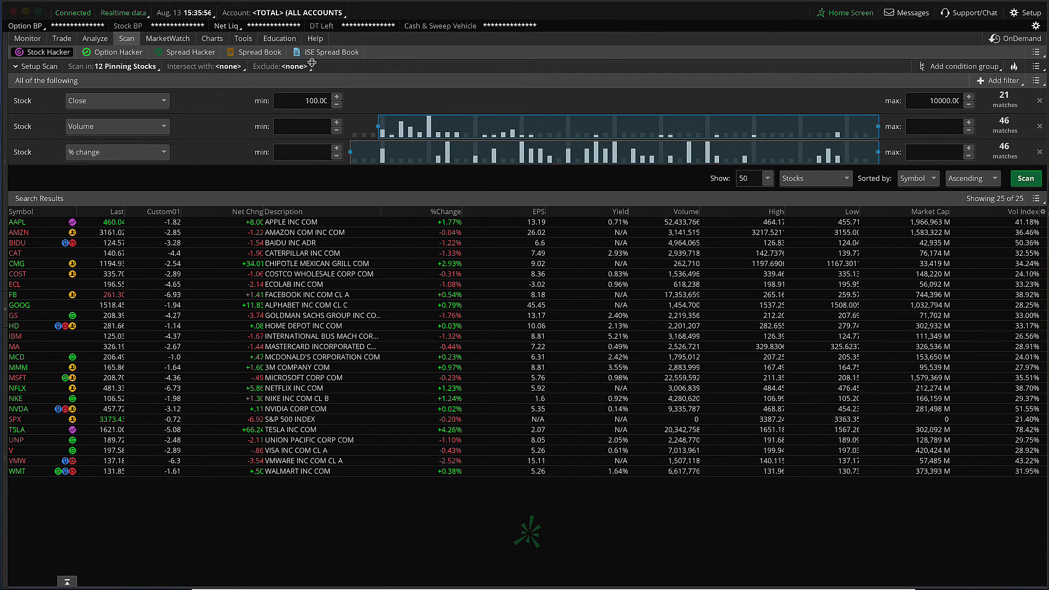
Step: Reset the scan page to defaults, then open the Scan in list at Personal (0 - B)
{"action": "left_click", "coordinate": [1036, 53]}
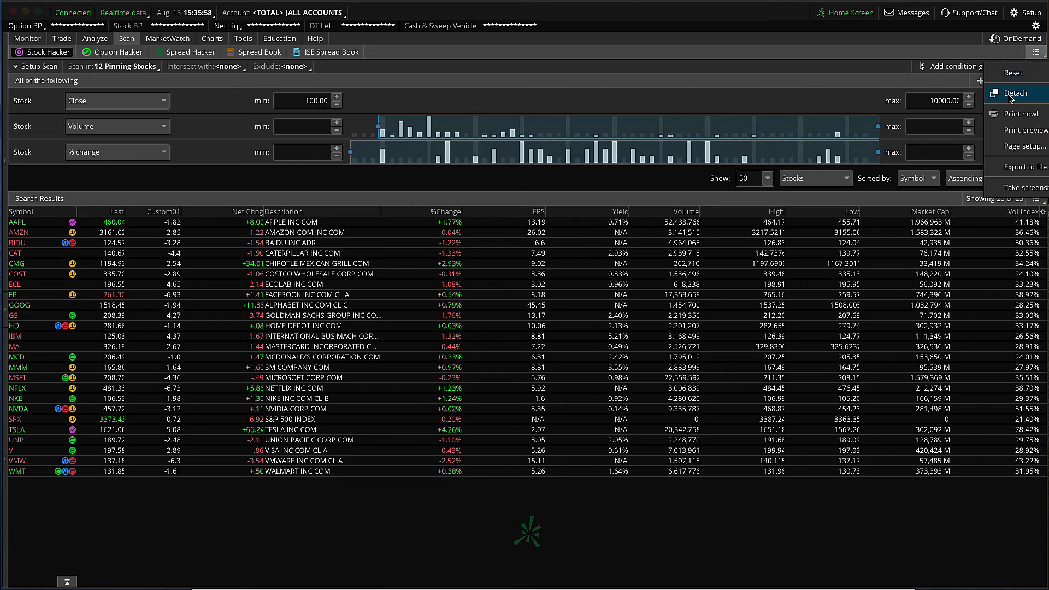
{"action": "left_click", "coordinate": [1014, 72]}
{"action": "left_click", "coordinate": [564, 66]}
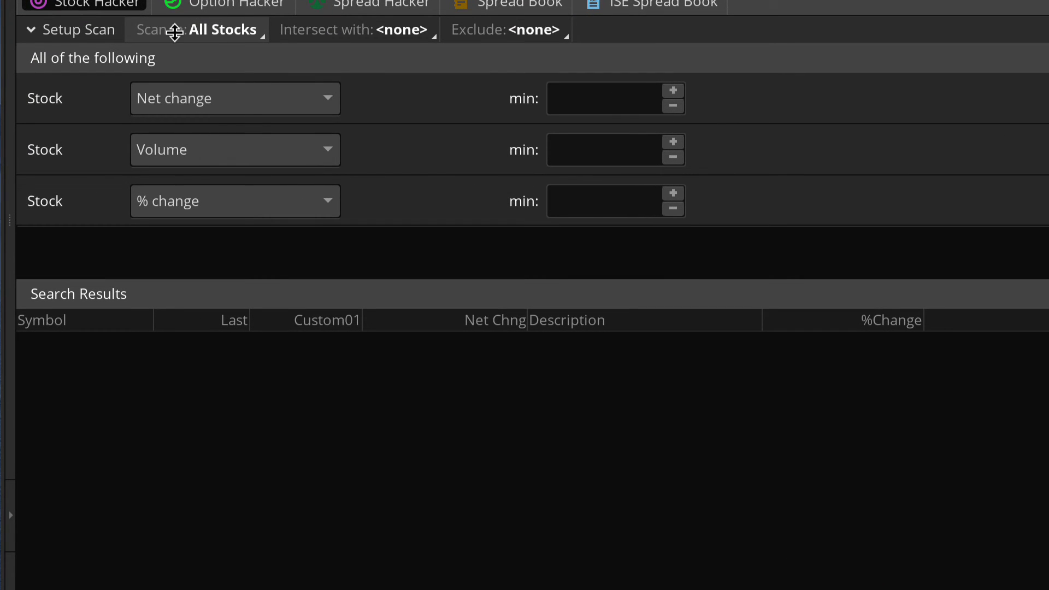
{"action": "left_click", "coordinate": [221, 31]}
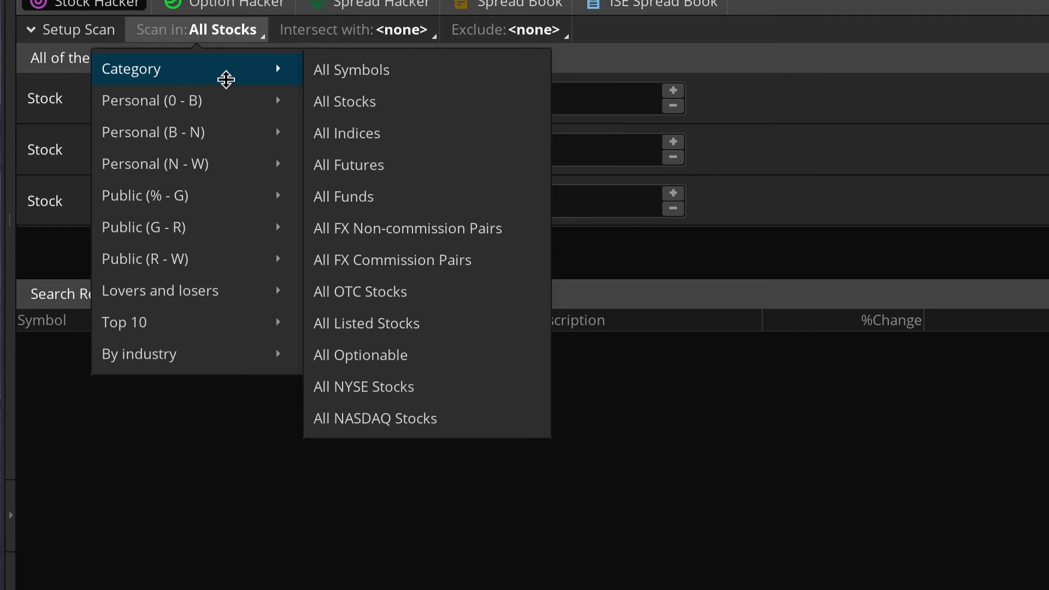
{"action": "mouse_move", "coordinate": [218, 102]}
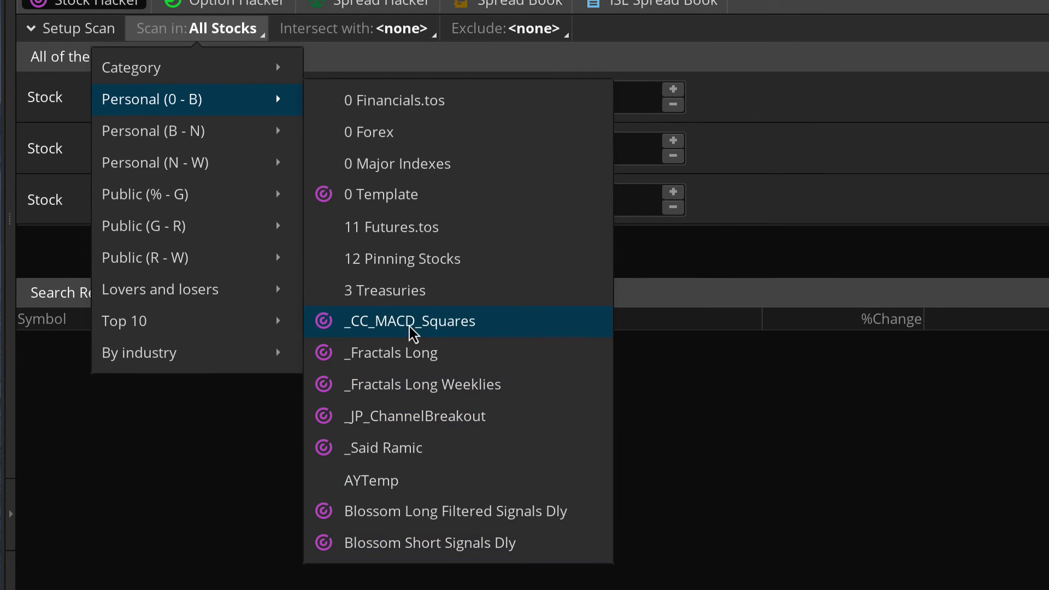
Step: Browse the Public submenus under Scan in, settling on Public (% - G) with % Change Gainers
{"action": "mouse_move", "coordinate": [157, 196]}
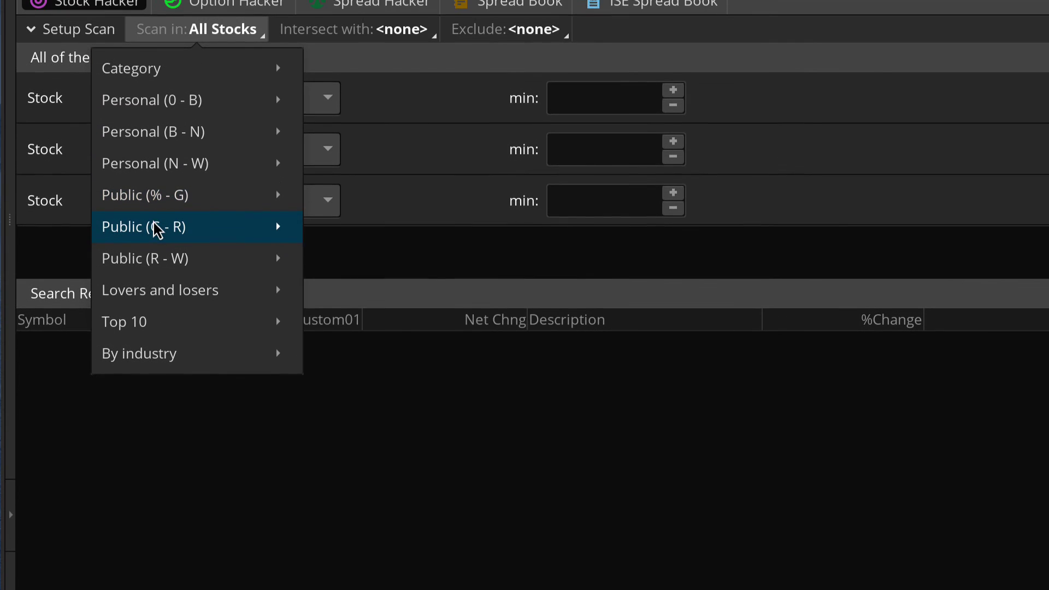
{"action": "mouse_move", "coordinate": [155, 229]}
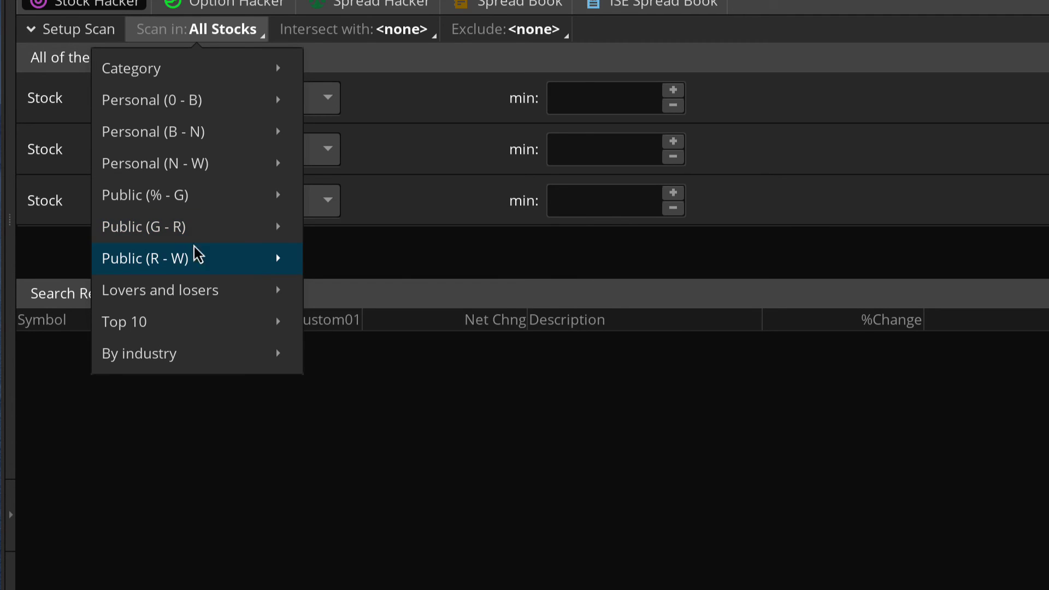
{"action": "mouse_move", "coordinate": [160, 265]}
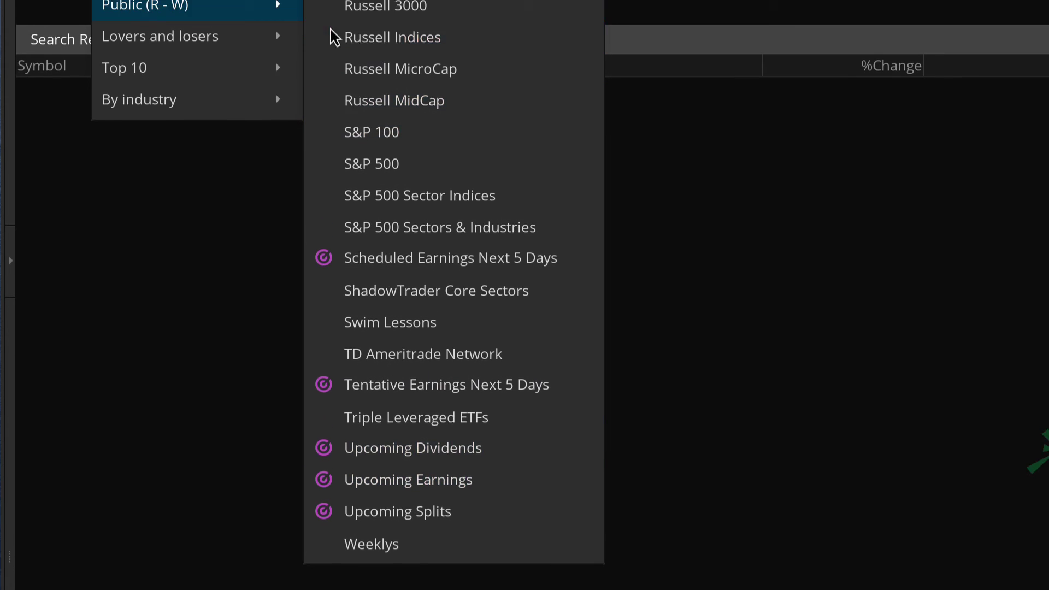
{"action": "mouse_move", "coordinate": [181, 169]}
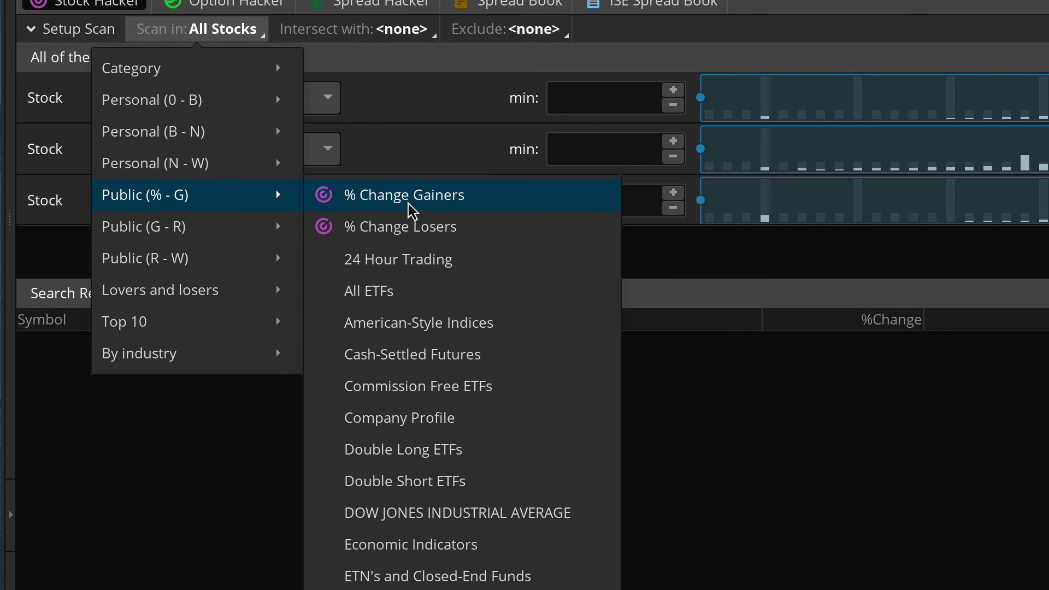
Step: Run the Stock Hacker scan within % Change Gainers for 50 results, nudging the floating watchlist aside
{"action": "left_click", "coordinate": [408, 205]}
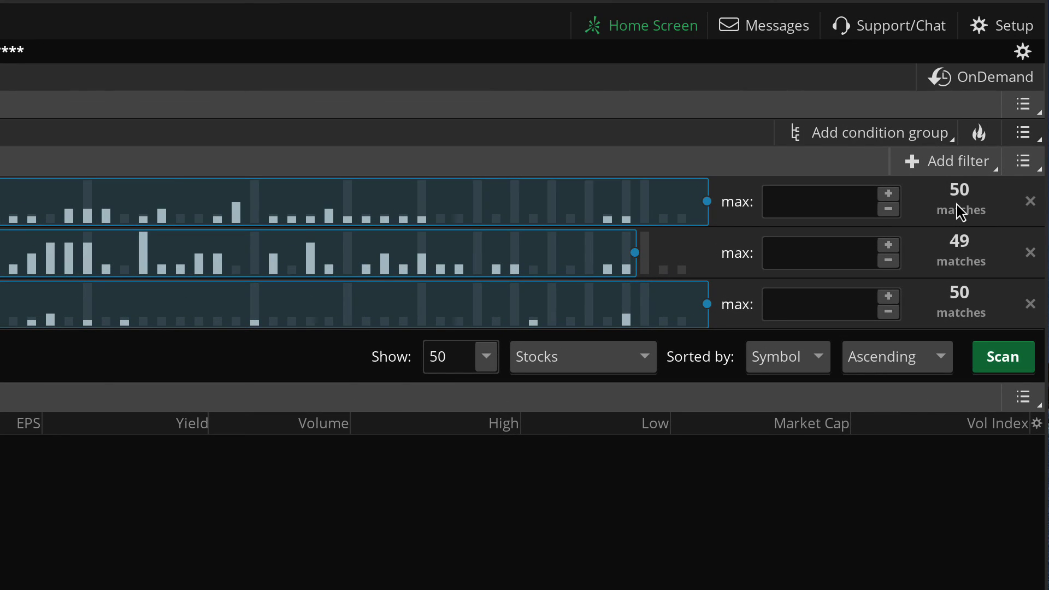
{"action": "left_click", "coordinate": [1001, 357]}
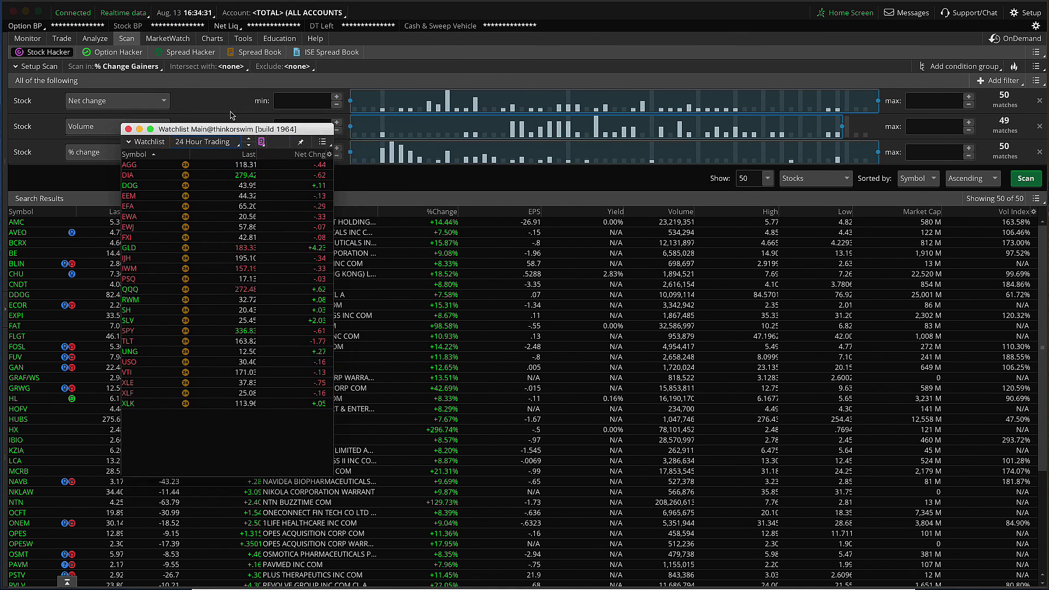
{"action": "mouse_move", "coordinate": [213, 169]}
{"action": "left_mouse_down"}
{"action": "mouse_move", "coordinate": [197, 117]}
{"action": "mouse_move", "coordinate": [210, 163]}
{"action": "left_mouse_up"}
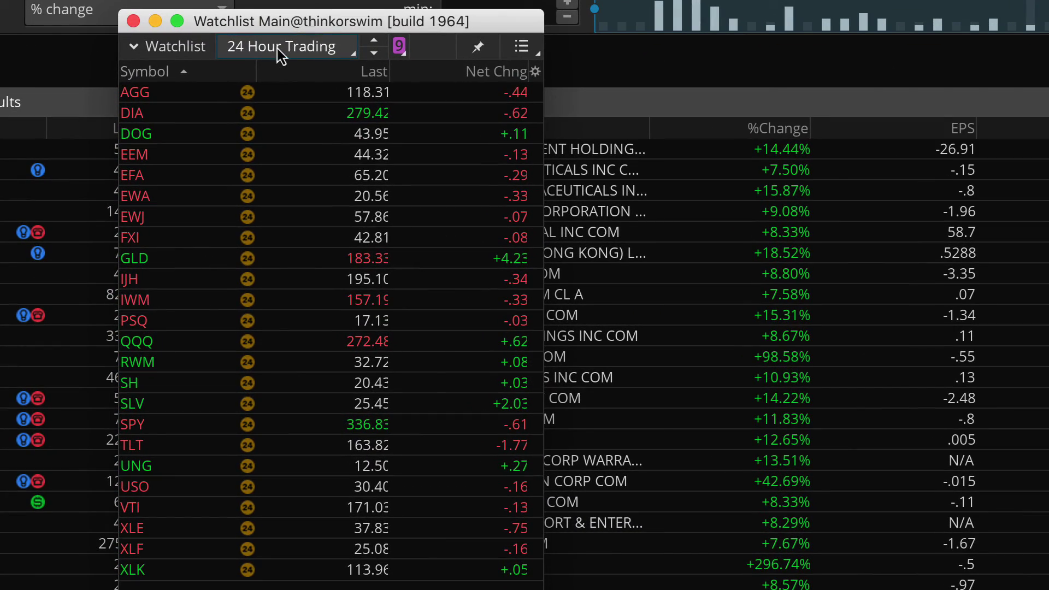
Step: Set the floating watchlist to Public (% - G) > % Change Gainers and move it down-left over the results
{"action": "left_click", "coordinate": [295, 49]}
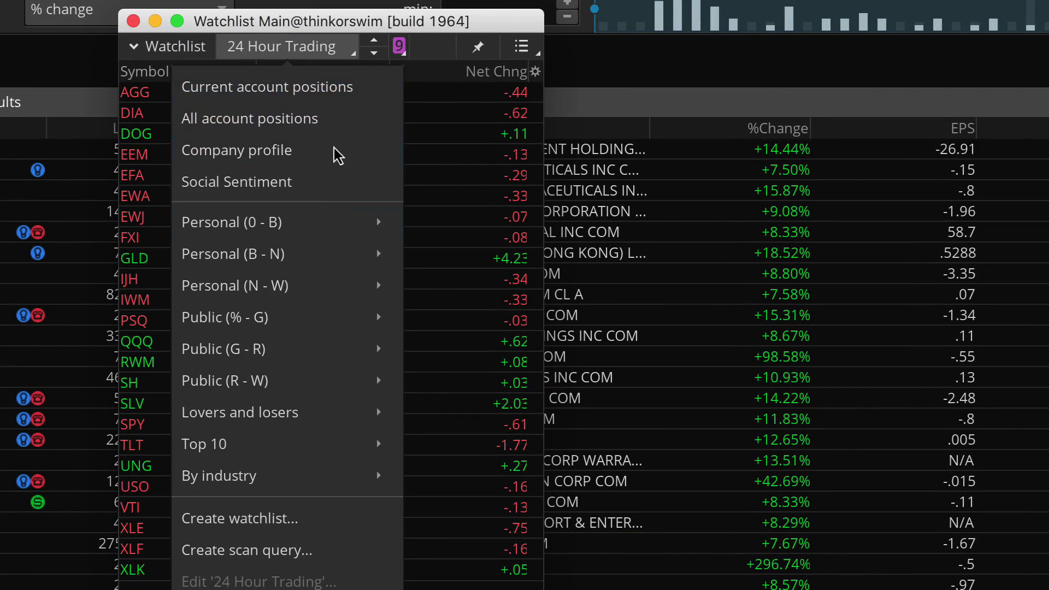
{"action": "mouse_move", "coordinate": [300, 304]}
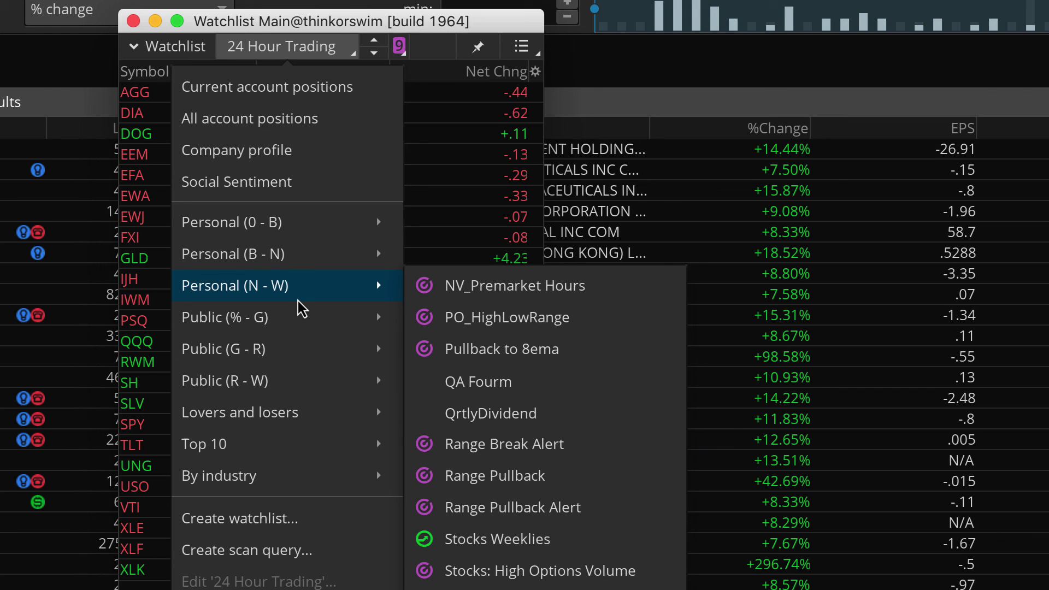
{"action": "mouse_move", "coordinate": [300, 332]}
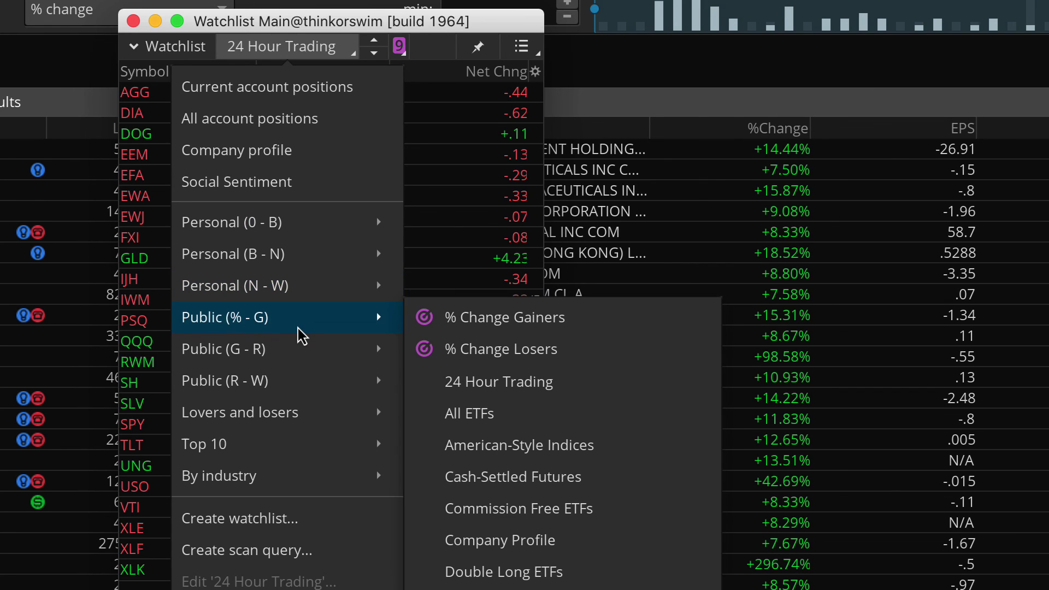
{"action": "left_click", "coordinate": [497, 334]}
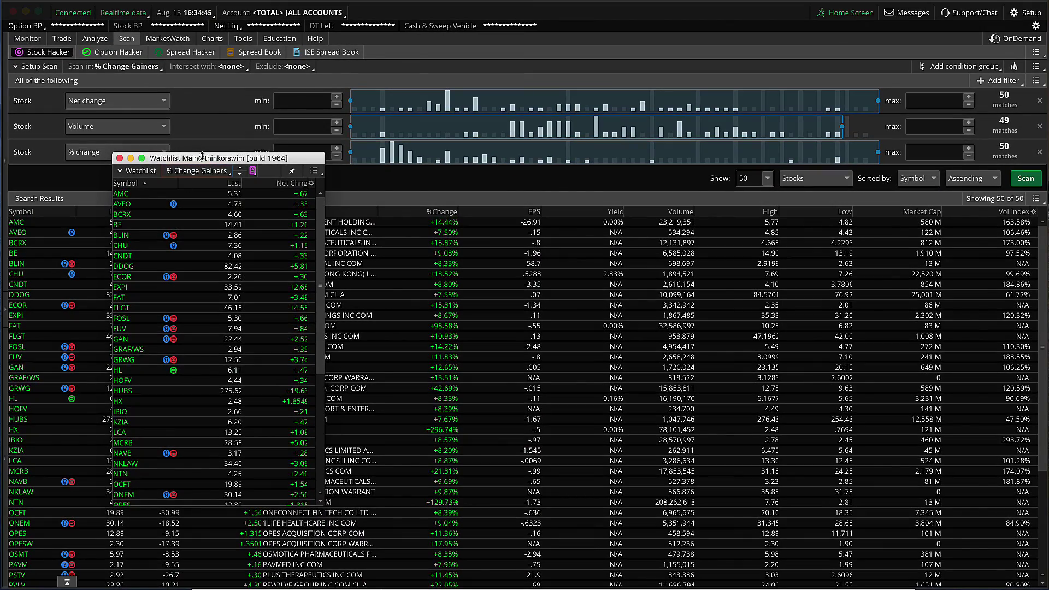
{"action": "left_click_drag", "start_coordinate": [213, 162], "coordinate": [158, 189]}
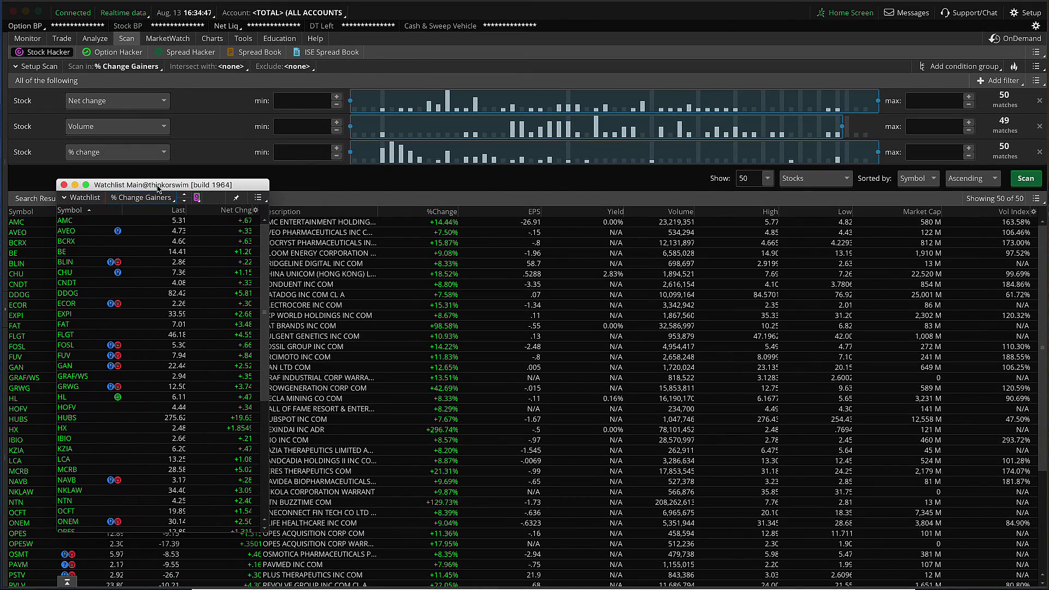